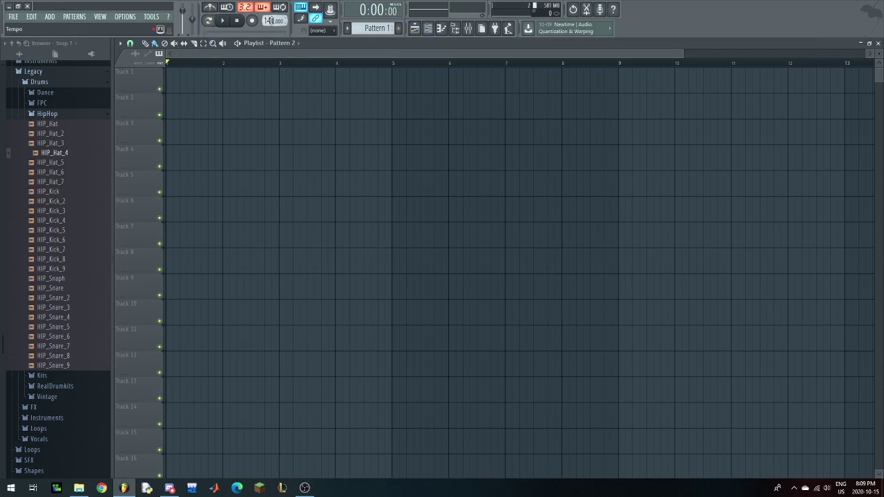
- Set the project tempo to 65 BPM and open the channel rack
left_click_drag(271, 20, 272, 36)
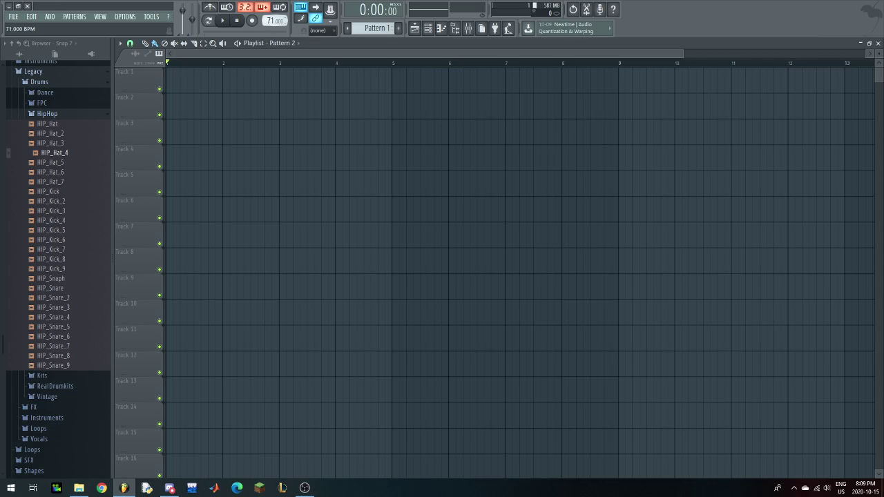
left_click(426, 29)
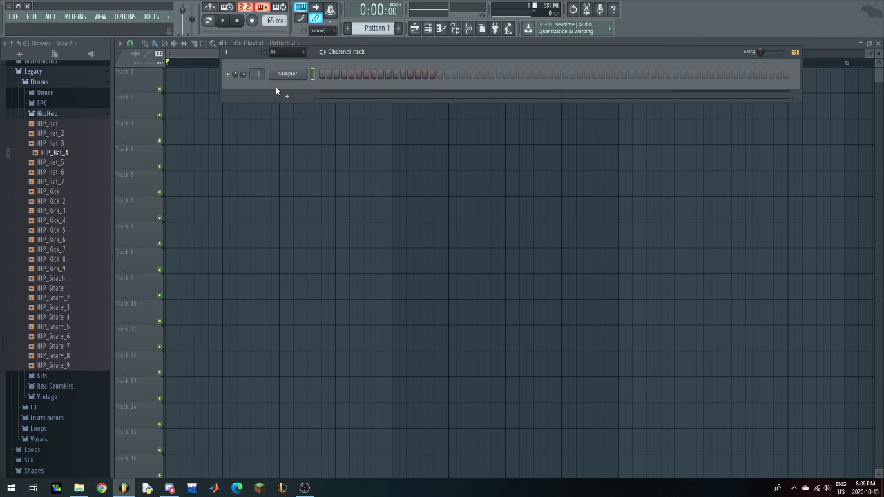
- Add the Electric keyboard from the Instruments pack to the channel rack as a new channel
left_click(74, 114)
scroll(69, 207, "up", 6)
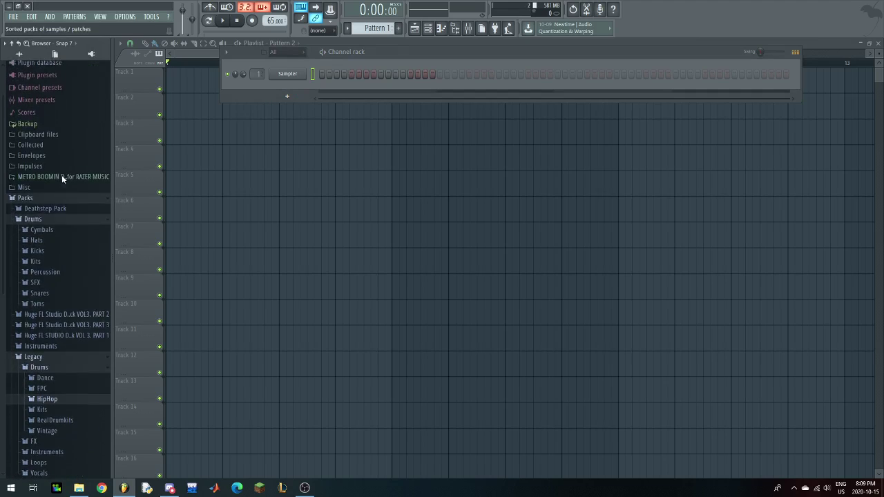
left_click(36, 224)
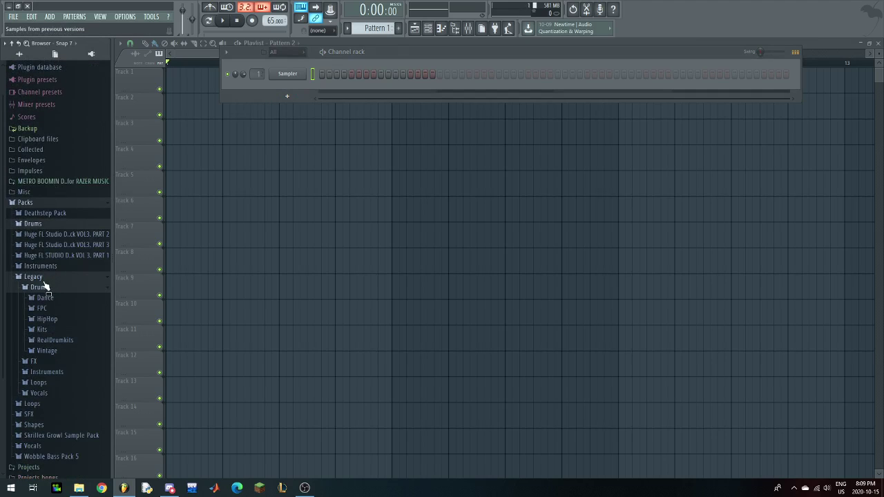
left_click(41, 278)
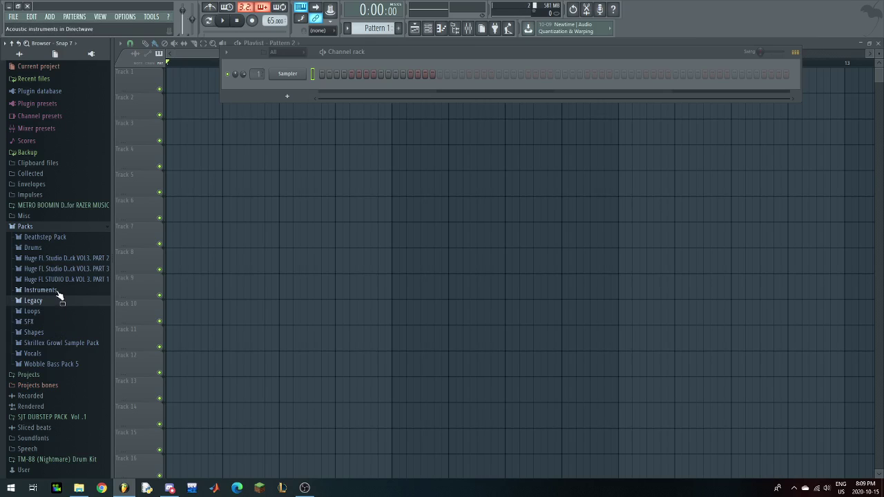
left_click(59, 291)
left_click(49, 322)
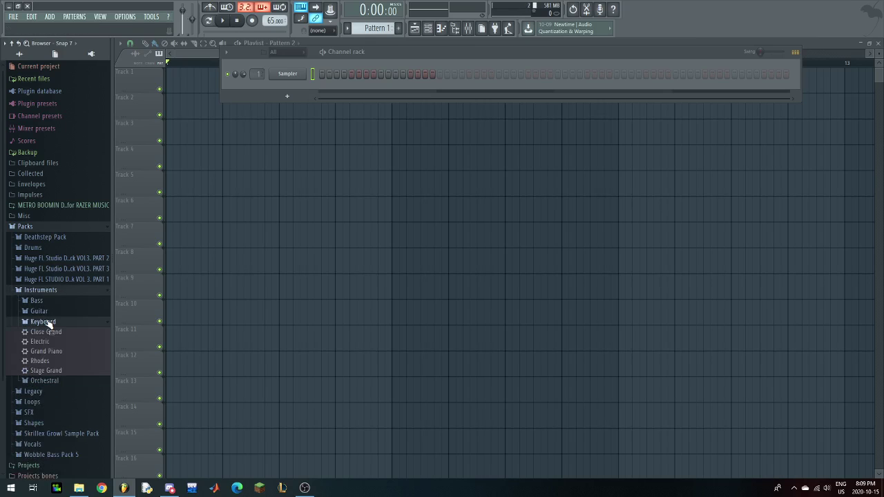
left_click_drag(46, 341, 294, 84)
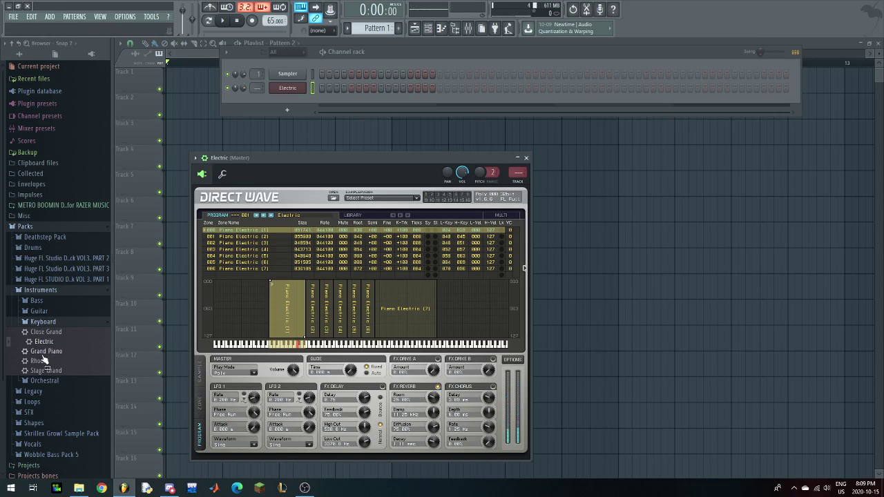
- Browse to the HipHop drum samples in the Legacy pack and close the Electric instrument's window
left_click(58, 322)
left_click(56, 290)
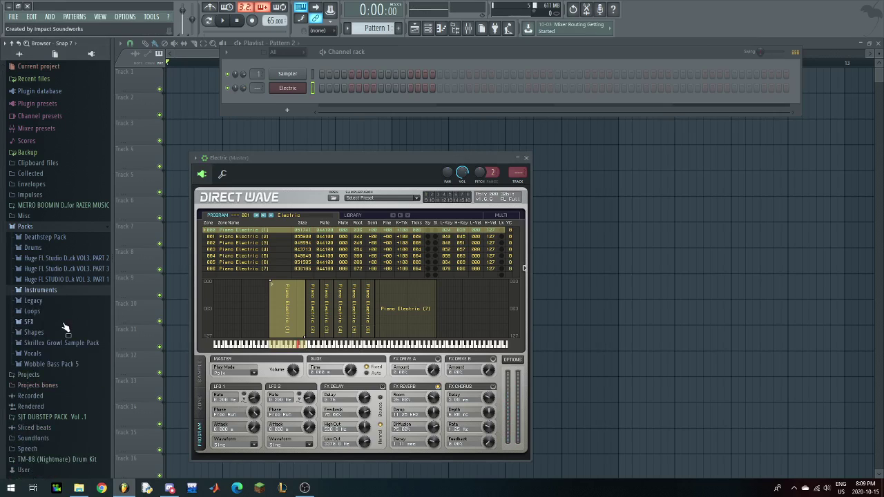
left_click(35, 301)
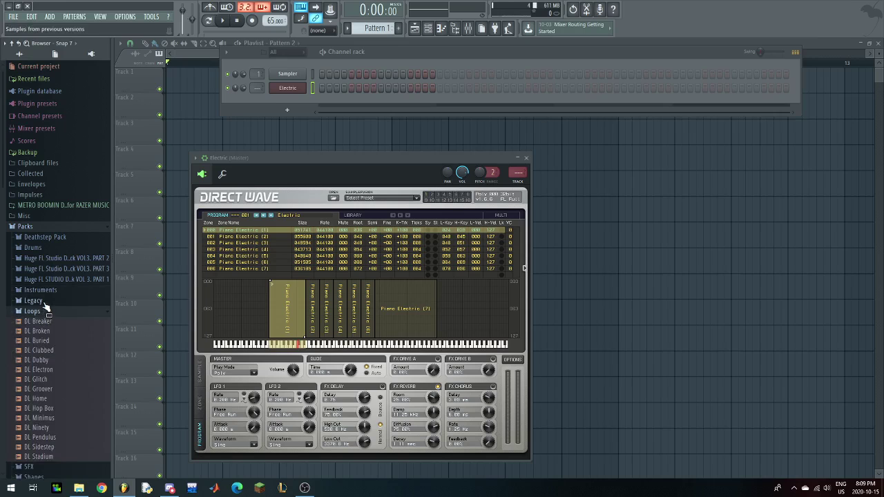
left_click(40, 311)
left_click(49, 344)
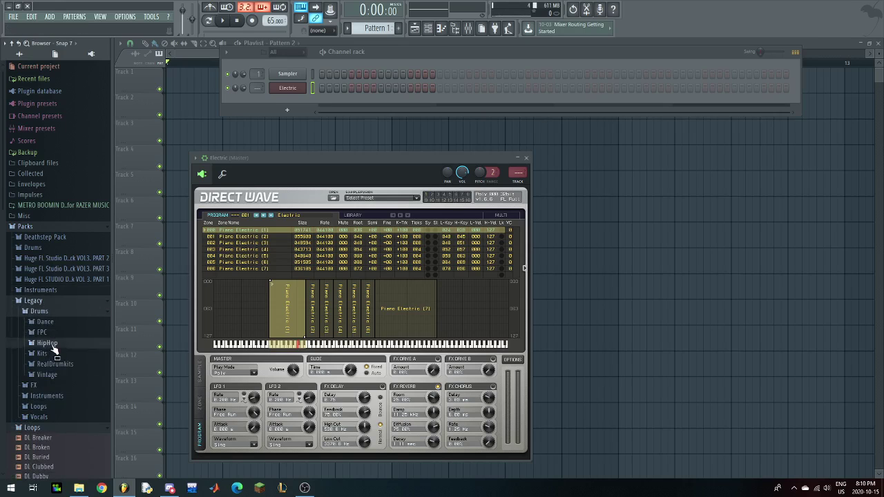
left_click(525, 157)
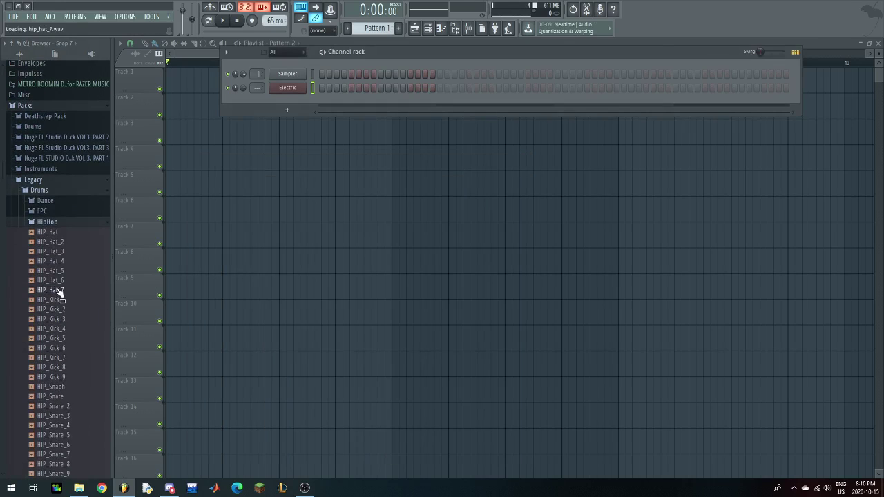
- Add the samples HIP_Hat_4, HIP_Kick_5 and HIP_Snare_8 to the channel rack as new channels
left_click_drag(55, 338, 60, 350)
left_click_drag(62, 262, 297, 117)
mouse_move(69, 376)
left_mouse_down()
mouse_move(73, 366)
mouse_move(67, 374)
left_mouse_up()
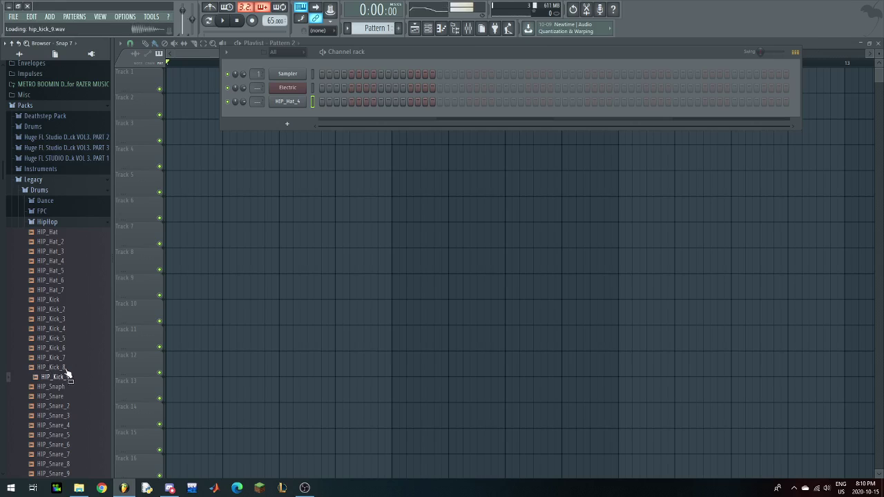
left_click_drag(69, 338, 296, 132)
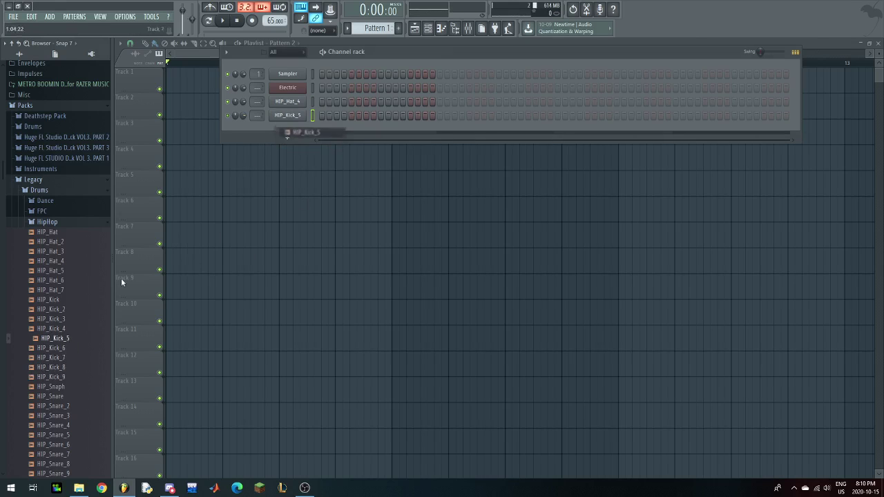
scroll(59, 385, "down", 5)
left_click_drag(66, 319, 296, 131)
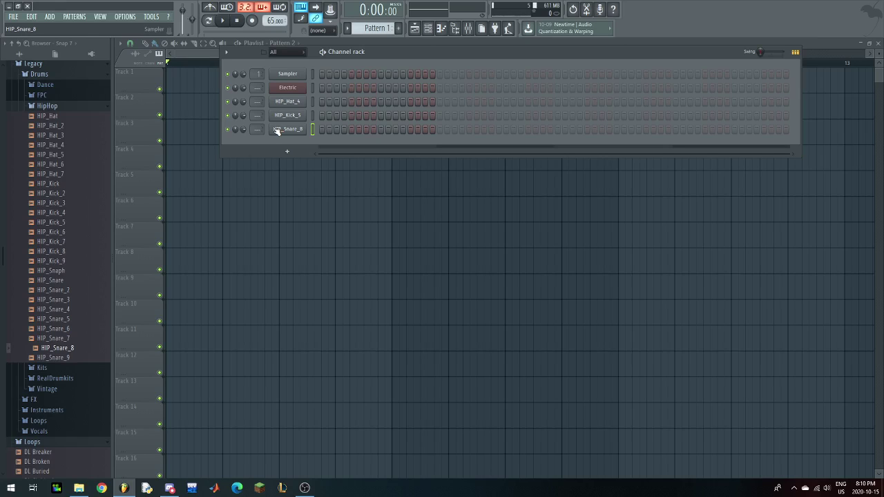
- Open the Electric channel's piano roll and place a half-bar F6 note at the start of bar 1
right_click(294, 93)
left_click(324, 89)
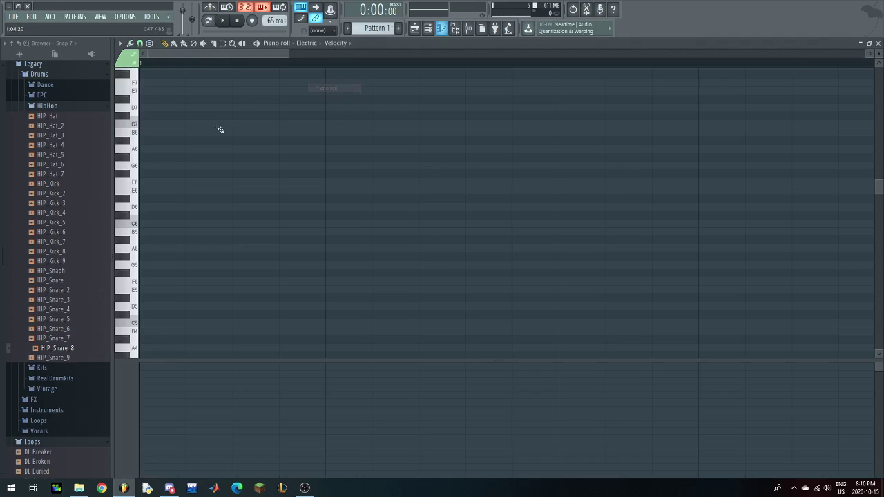
scroll(197, 196, "down", 1)
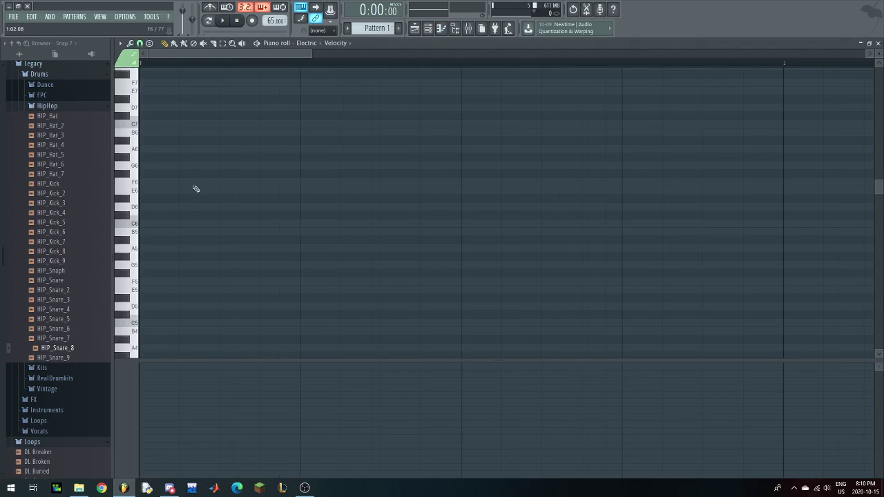
left_click(196, 189)
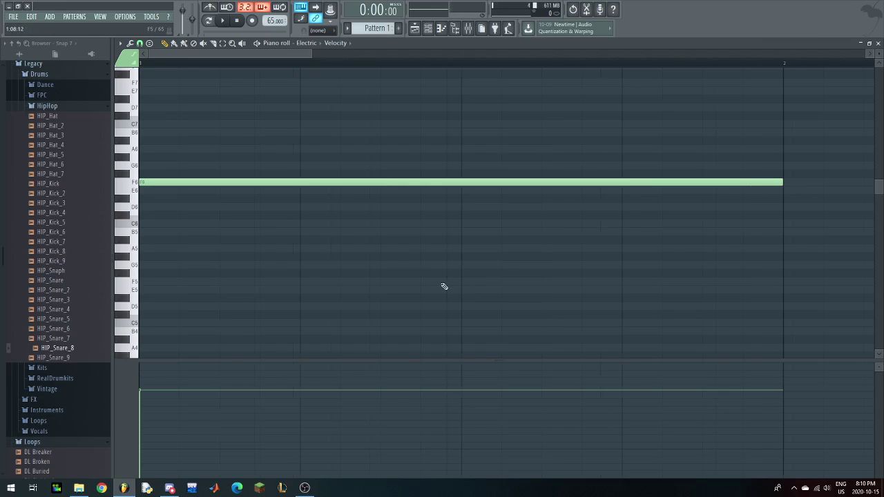
scroll(646, 192, "down", 1)
left_click_drag(655, 183, 363, 197)
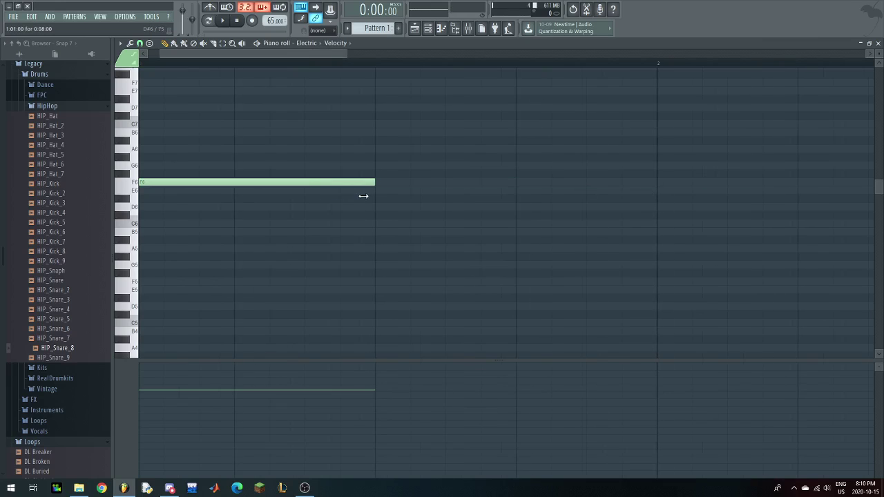
- Complete the first chord with half-bar G#6 and C7 notes above the F6 at the start of bar 1
left_click(177, 150)
scroll(176, 159, "up", 1)
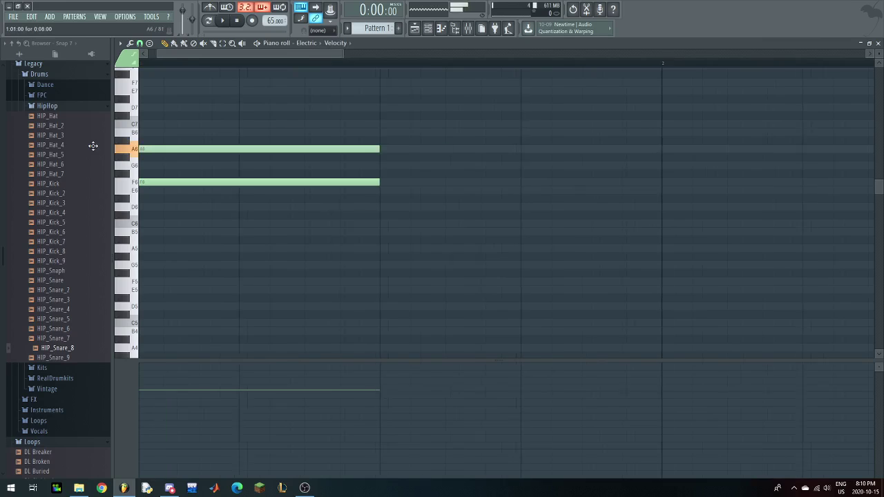
left_click_drag(173, 151, 173, 157)
left_click_drag(166, 108, 124, 125)
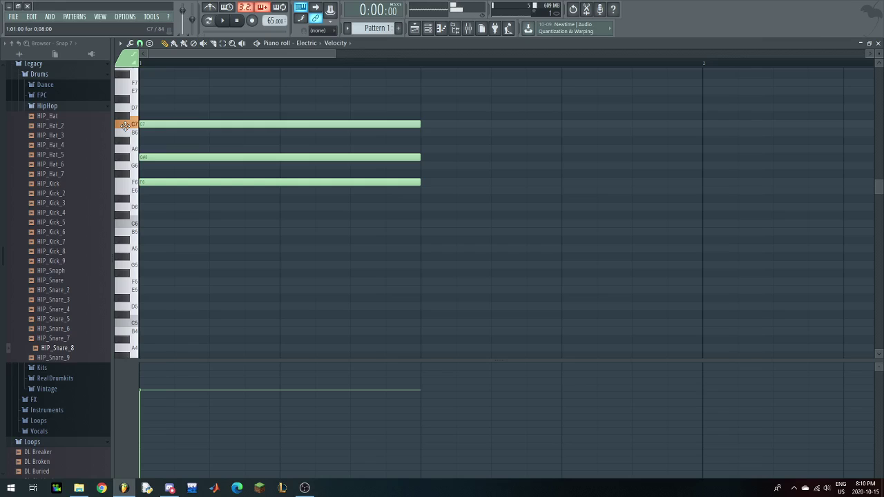
- Place the second chord, G#6, C7 and D#7, in the second half of bar 1
left_click(427, 157)
left_click(424, 125)
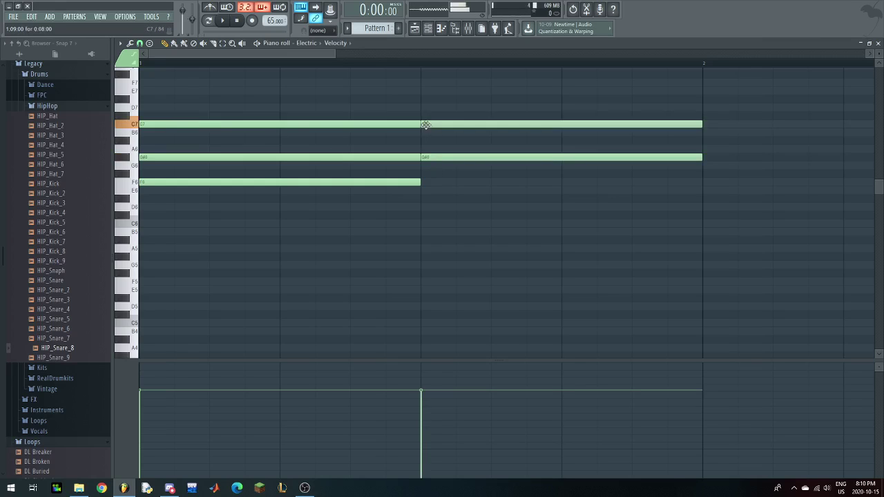
scroll(428, 128, "up", 1)
left_click(427, 125)
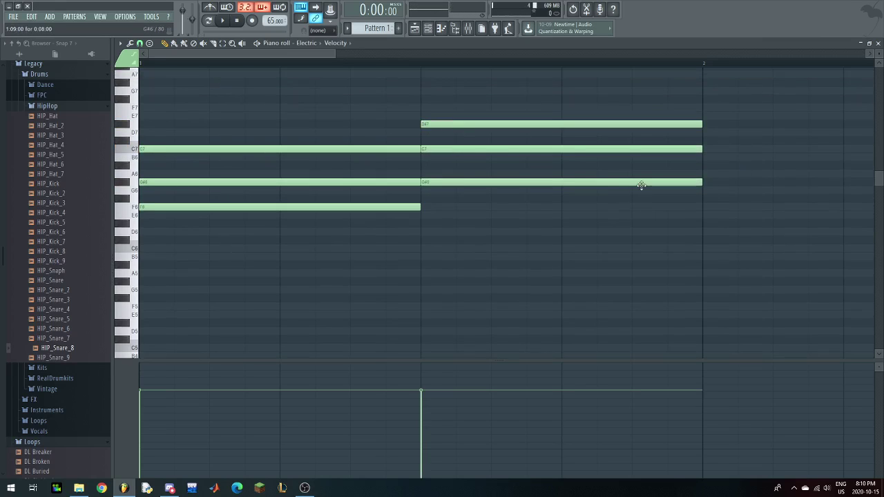
- Place the third chord, C#6, F6, G#6 and C7, in the first half of bar 2
scroll(555, 195, "down", 1)
scroll(555, 195, "down", 1)
left_click(594, 182)
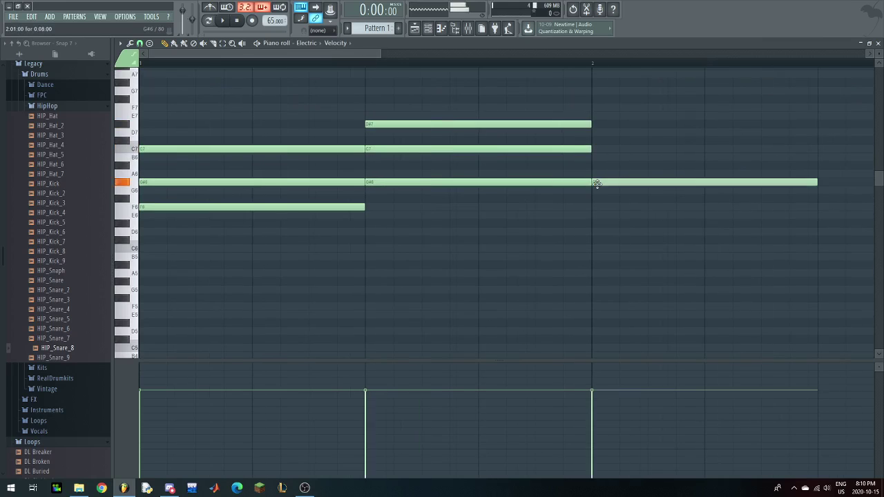
left_click(604, 149)
left_click(597, 233)
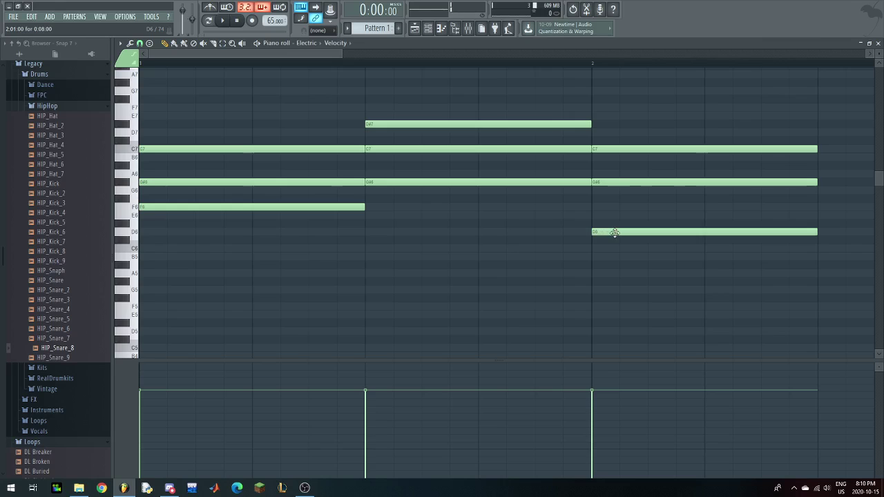
left_click_drag(614, 232, 614, 205)
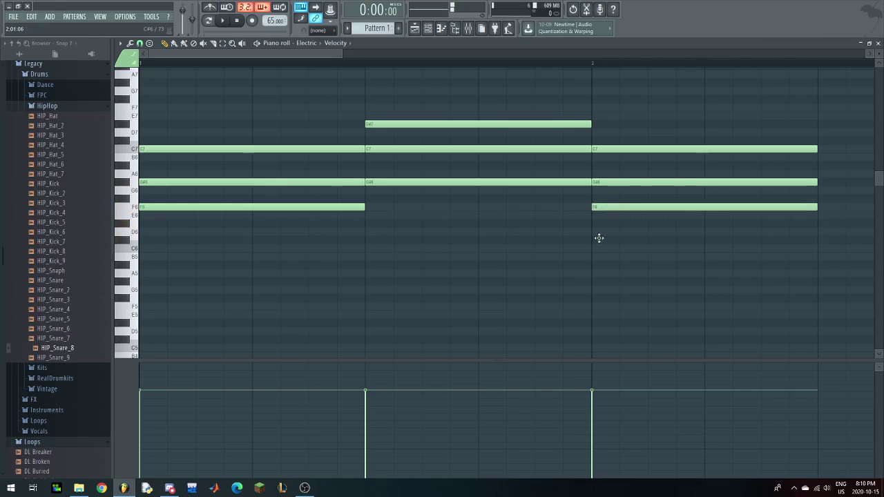
left_click(607, 239)
- Place the fourth chord, D#6, G6 and A#6, in the second half of bar 2
scroll(600, 241, "down", 1)
scroll(580, 246, "down", 1)
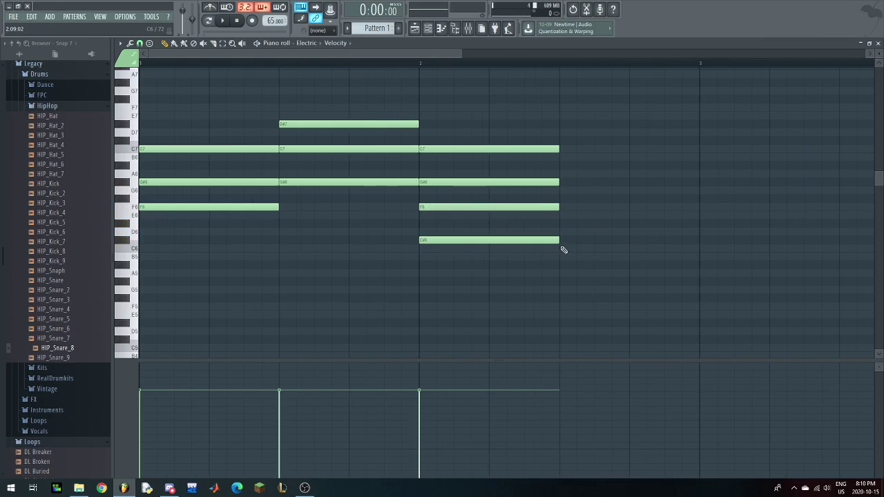
left_click(571, 223)
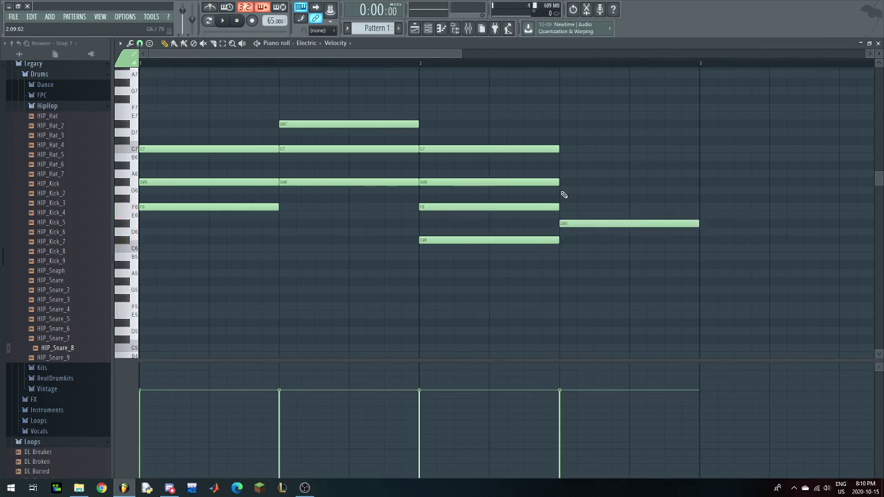
left_click(562, 191)
left_click_drag(562, 158, 571, 167)
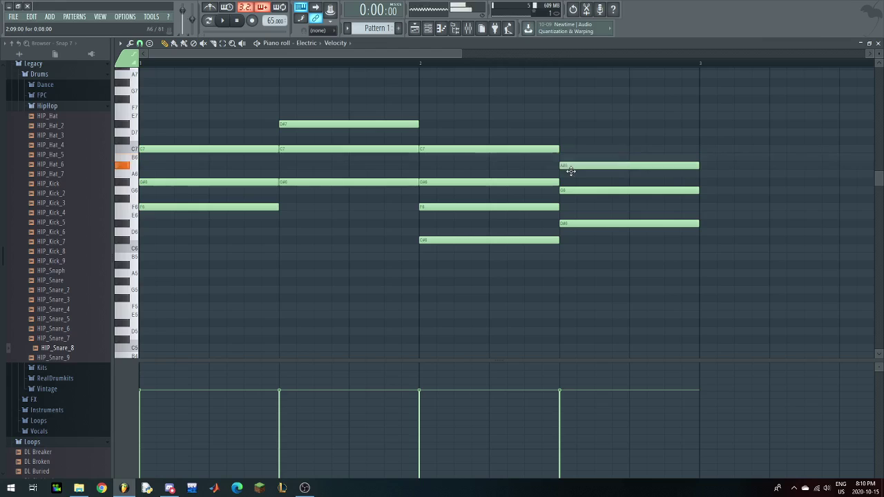
- Delete the C7 note from the third chord and play the pattern to hear the progression
right_click(502, 149)
key("space")
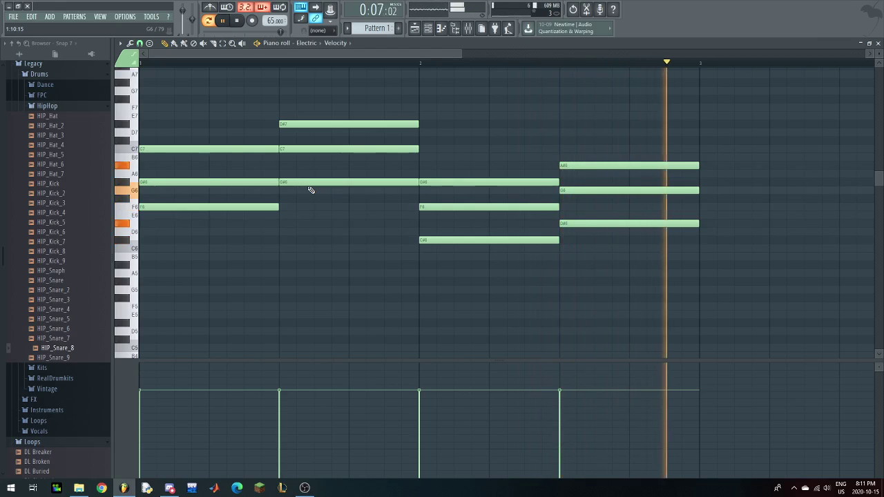
key("space")
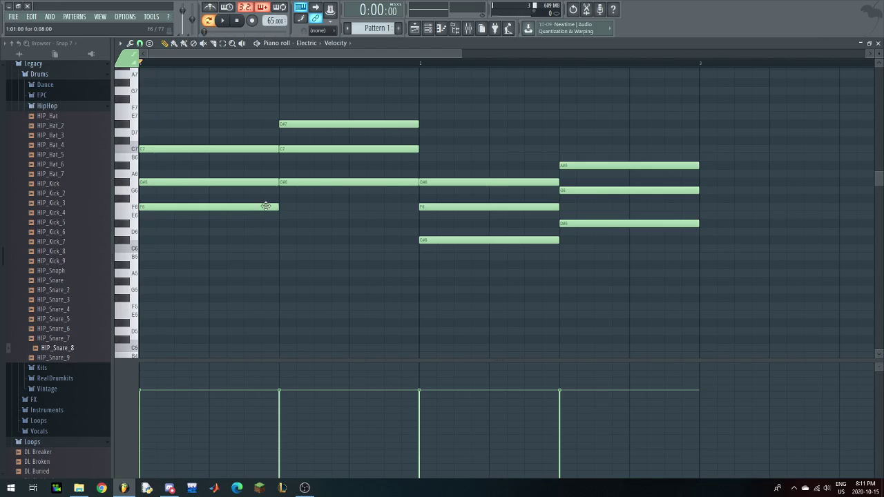
- Add a top note to each of the four chords in order: D#7, G7, C7 and D#7
left_click(152, 122)
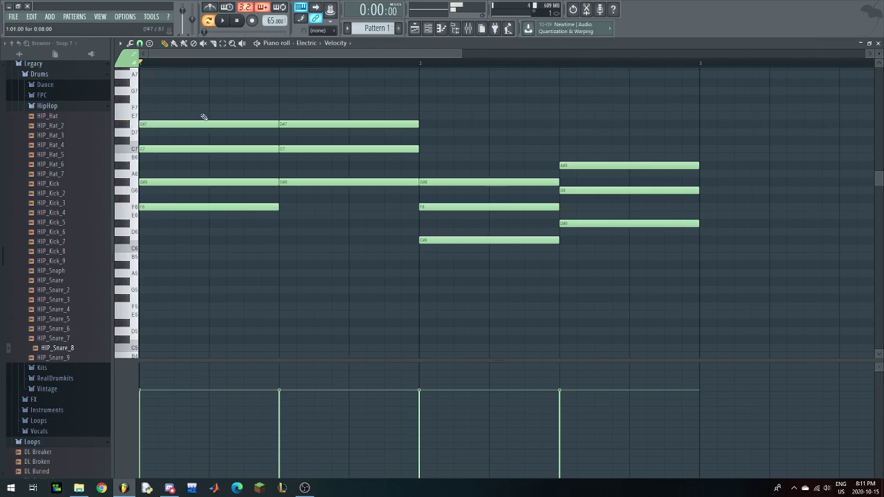
left_click(286, 90)
left_click_drag(306, 97, 303, 86)
left_click_drag(442, 149, 424, 148)
left_click(562, 125)
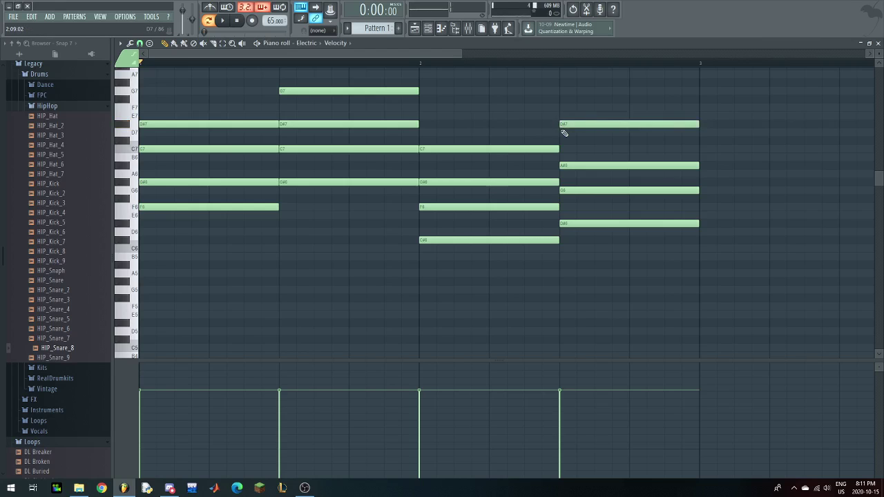
- Play the pattern while lowering the fourth chord's top note to C#7 and transposing all notes down one octave
key("space")
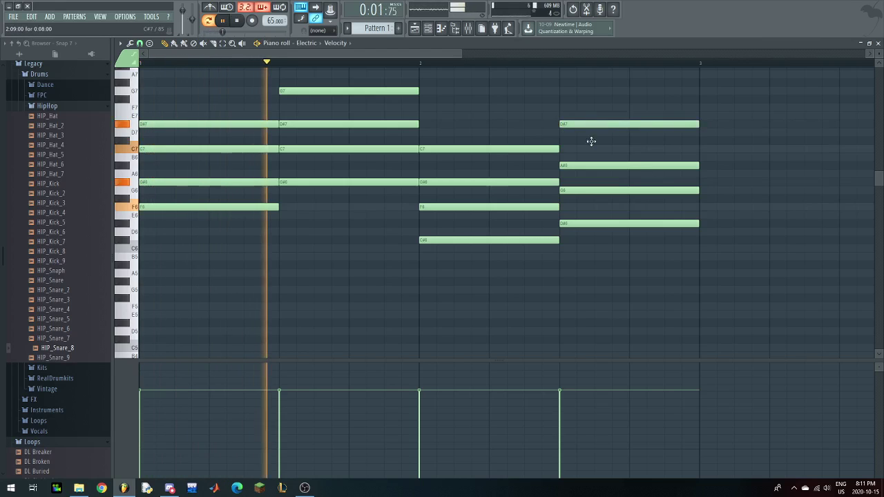
left_click_drag(591, 141, 592, 143)
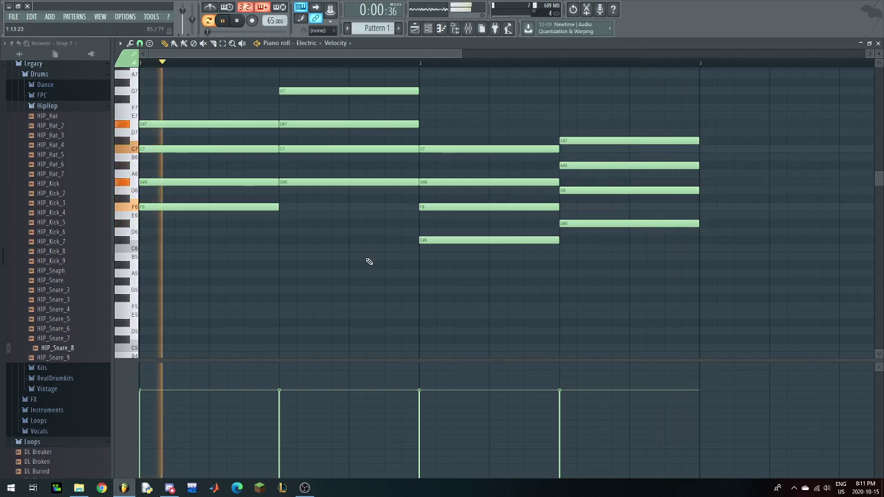
key("ctrl+a")
key("ctrl+Down")
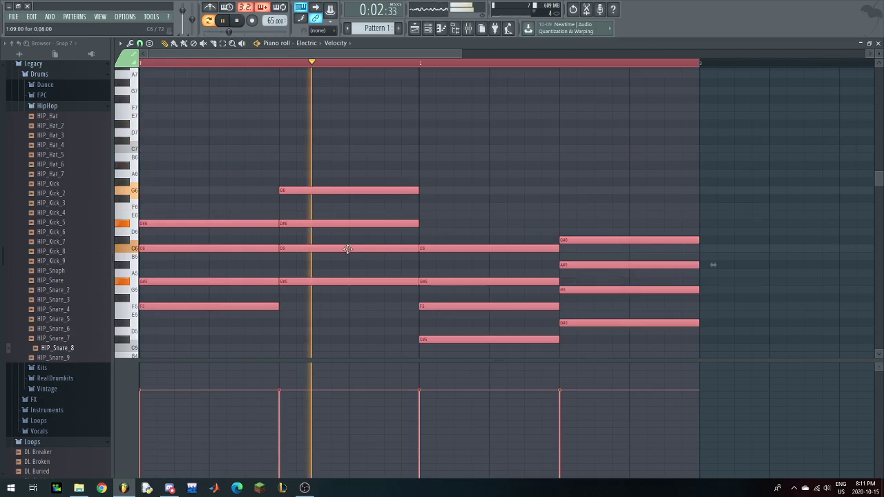
- Leave the Electric piano roll and fill the HIP_Kick_5 channel with a hit every 8 steps
scroll(347, 249, "down", 2)
scroll(347, 248, "up", 2)
scroll(347, 248, "down", 1)
key("F7")
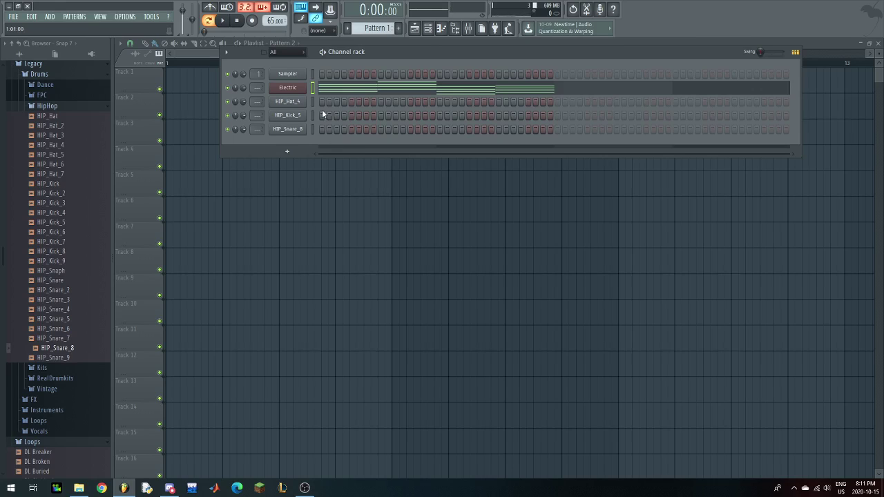
right_click(285, 116)
left_click(440, 164)
- Add HIP_Snare_8 hits on steps 5, 13, 21 and 29 while the pattern plays
right_click(288, 132)
key("space")
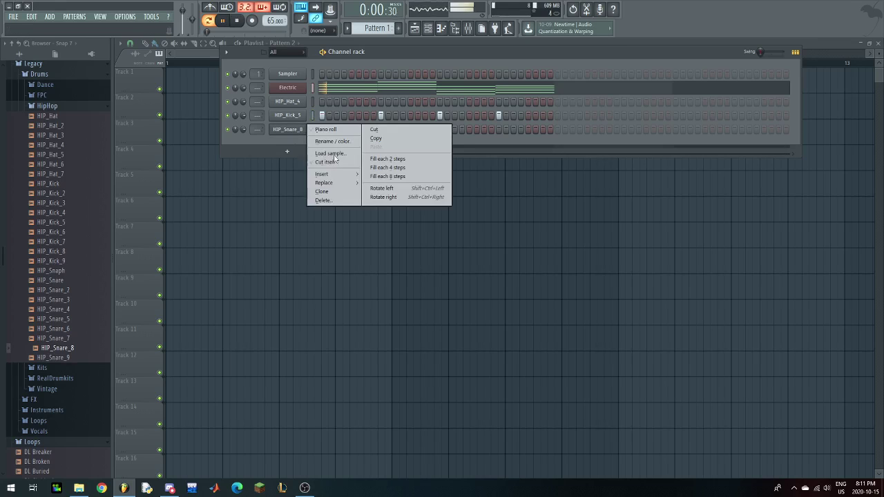
left_click(533, 206)
key("F6")
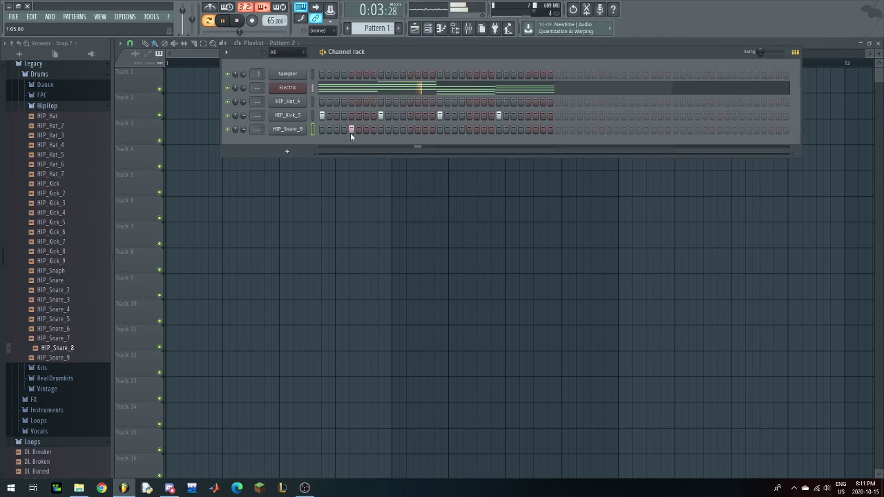
left_click(351, 129)
left_click(410, 129)
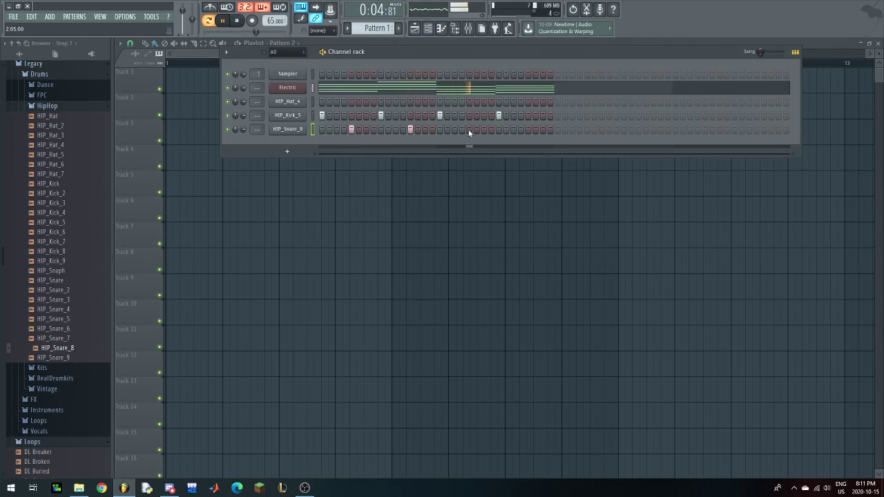
left_click(528, 129)
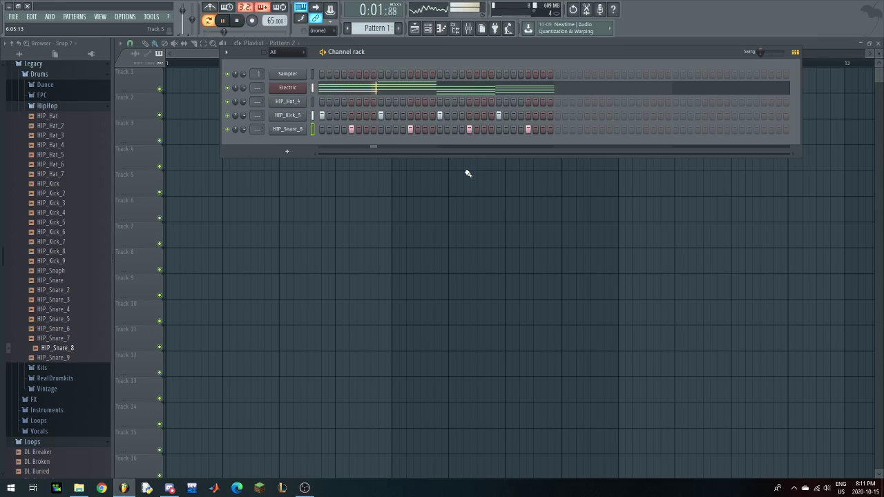
- Add extra HIP_Kick_5 hits on steps 10, 12, 15, 26, 28 and 31, and raise the pattern's swing
left_click(403, 116)
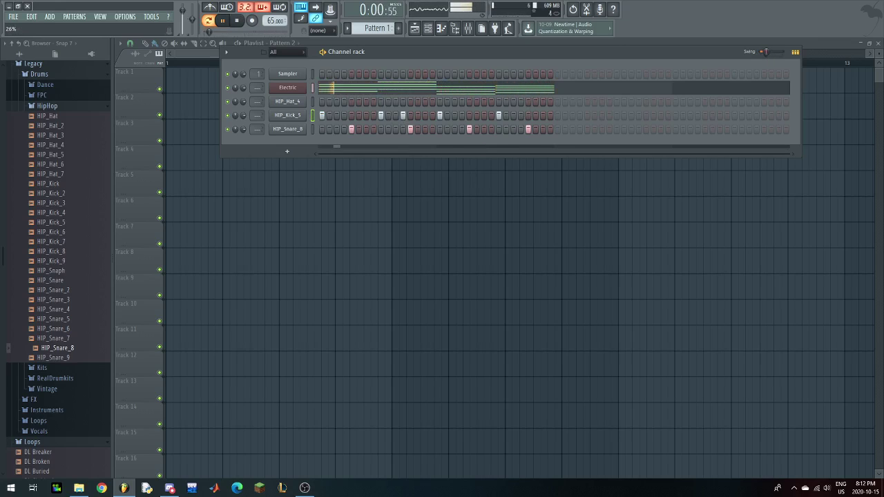
left_click_drag(760, 52, 771, 51)
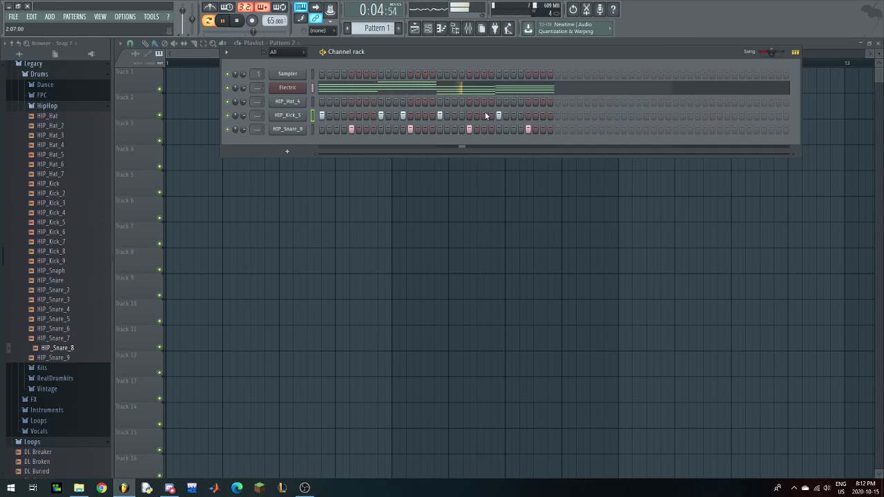
left_click(424, 115)
left_click(387, 115)
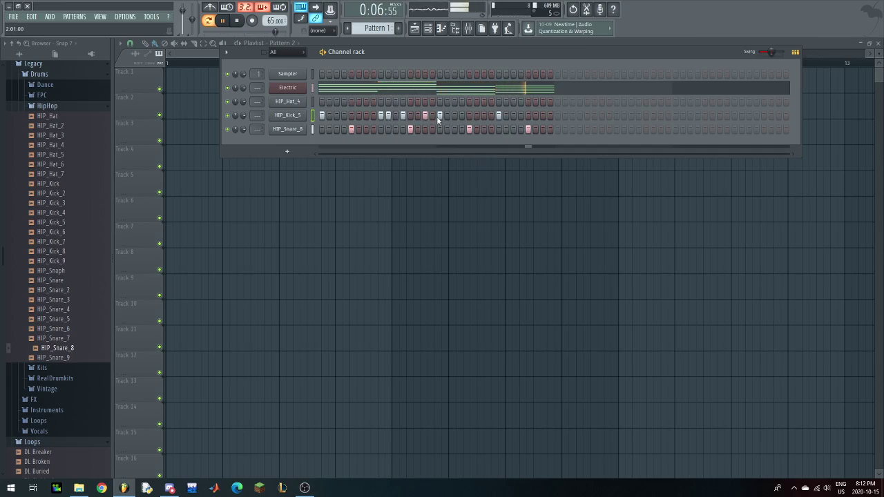
left_click(506, 115)
left_click(520, 115)
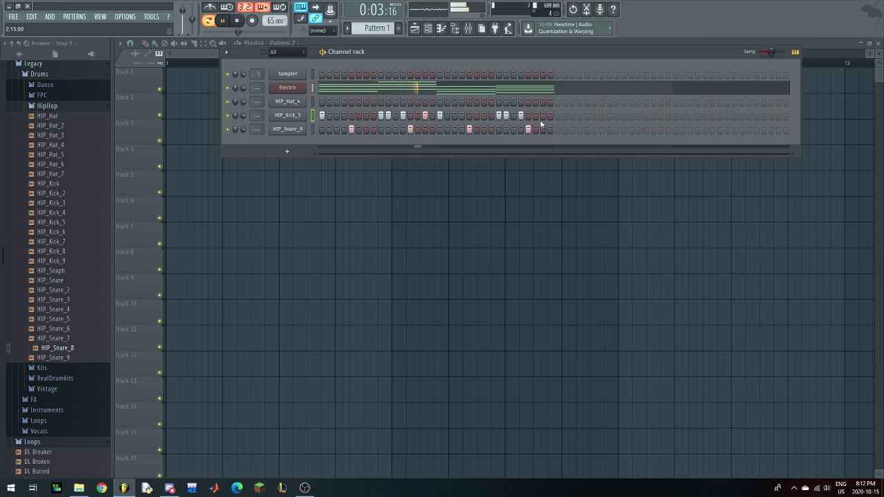
left_click(543, 115)
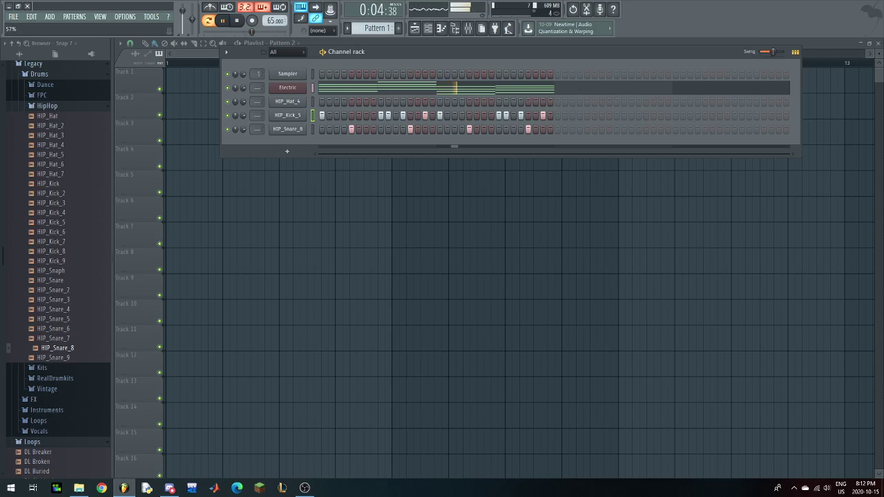
scroll(775, 53, "up", 3)
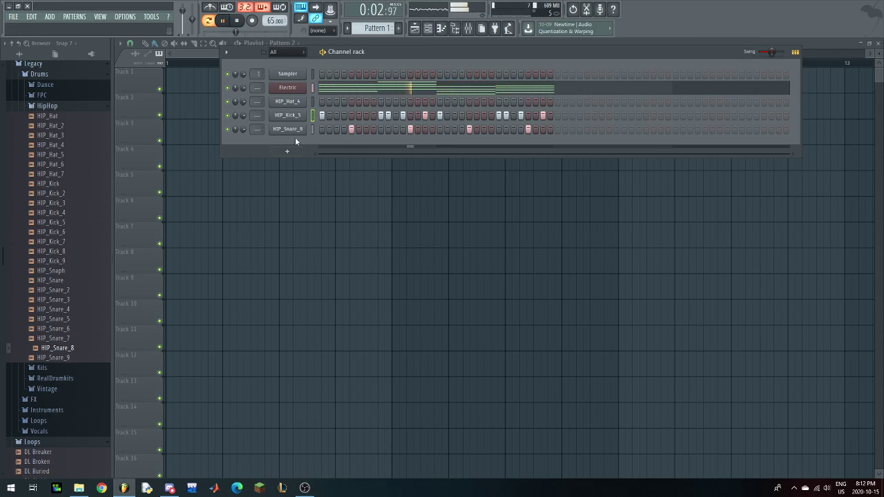
right_click(301, 128)
left_click(387, 174)
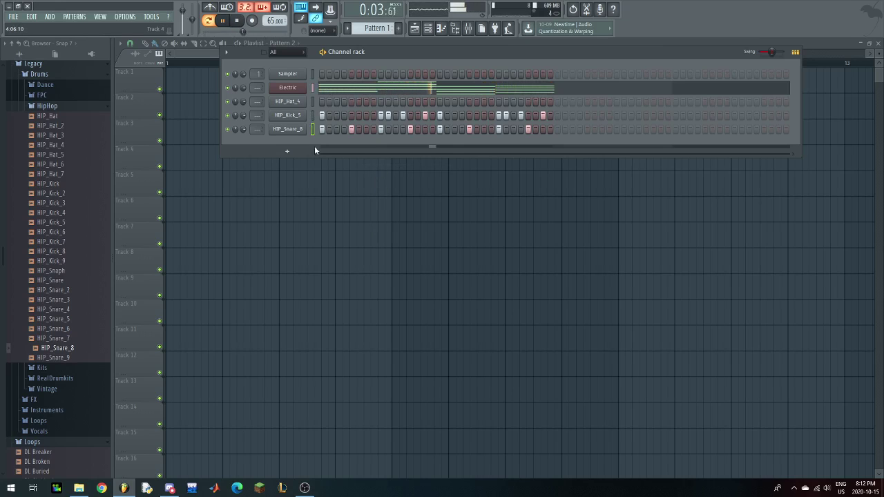
key("ctrl+z")
- Fill the HIP_Hat_4 channel with a hit every 2 steps and listen to the full drum pattern
right_click(303, 104)
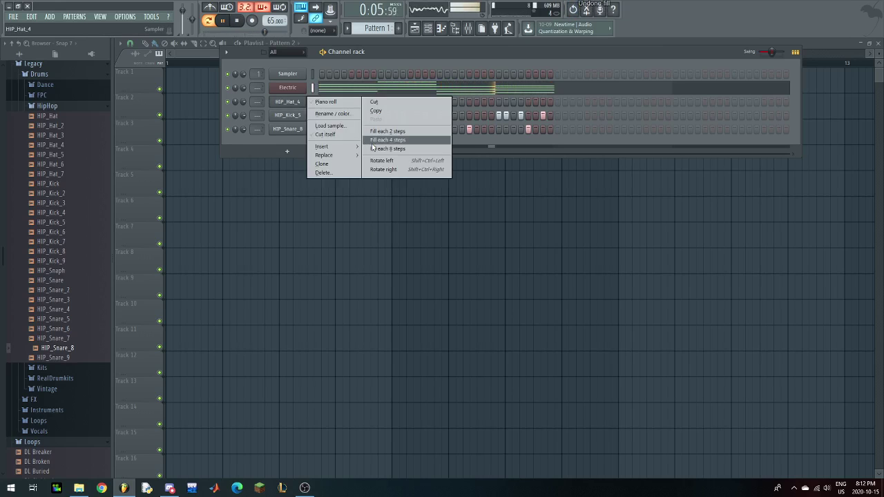
left_click(375, 184)
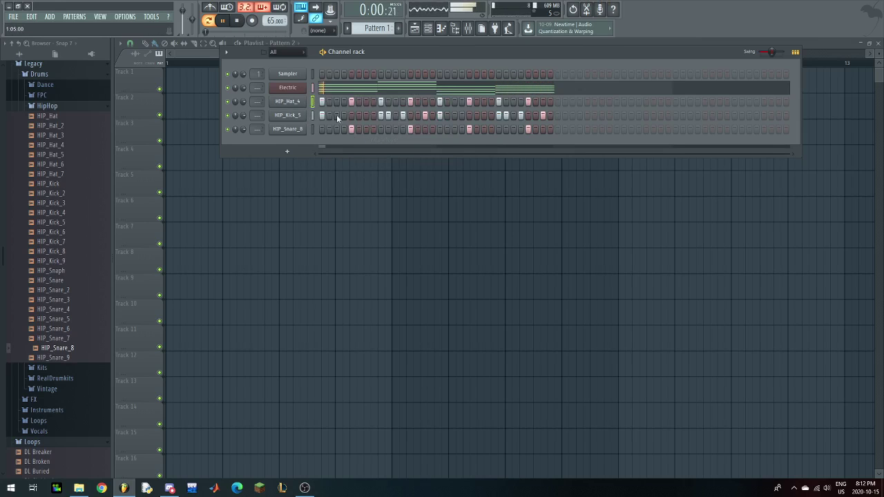
right_click(297, 101)
left_click(404, 134)
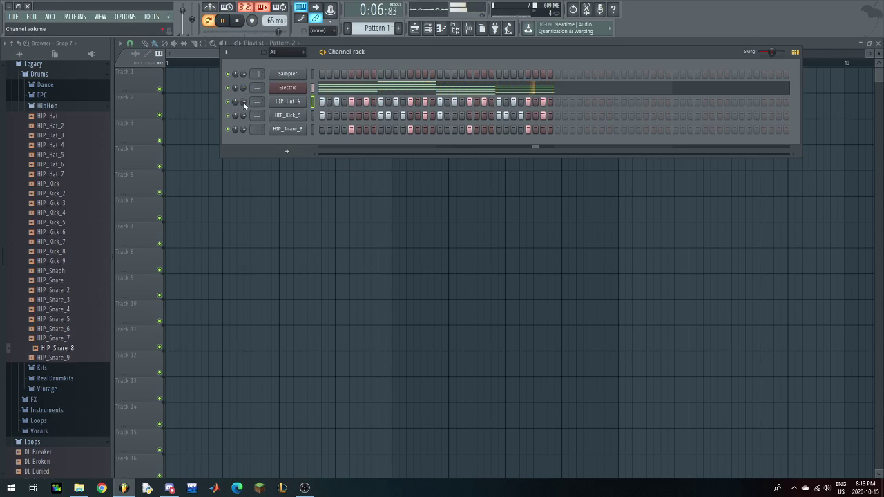
left_click_drag(272, 31, 213, 31)
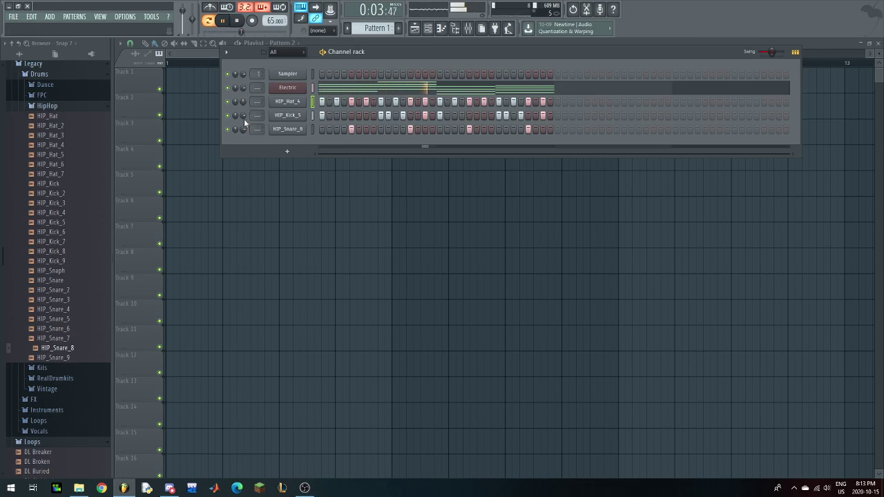
left_click_drag(235, 31, 258, 31)
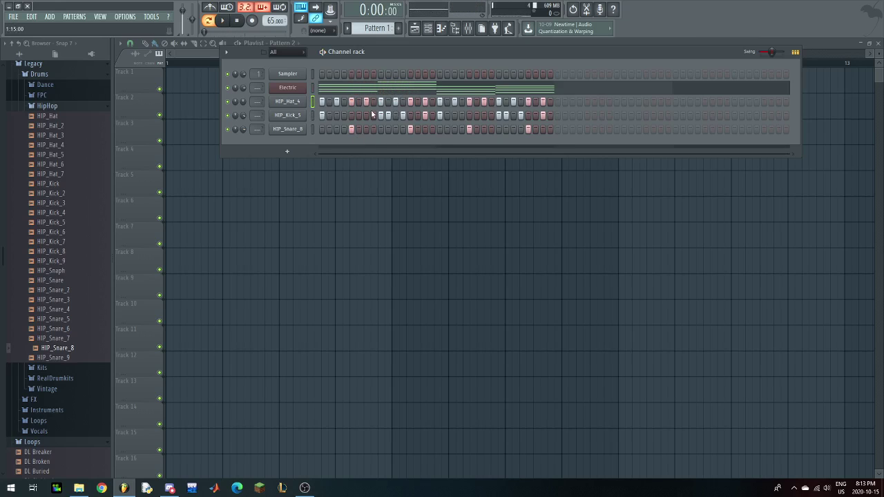
- Add a Harmor synth channel and move its plugin window fully into view
left_click(286, 151)
left_click(265, 157)
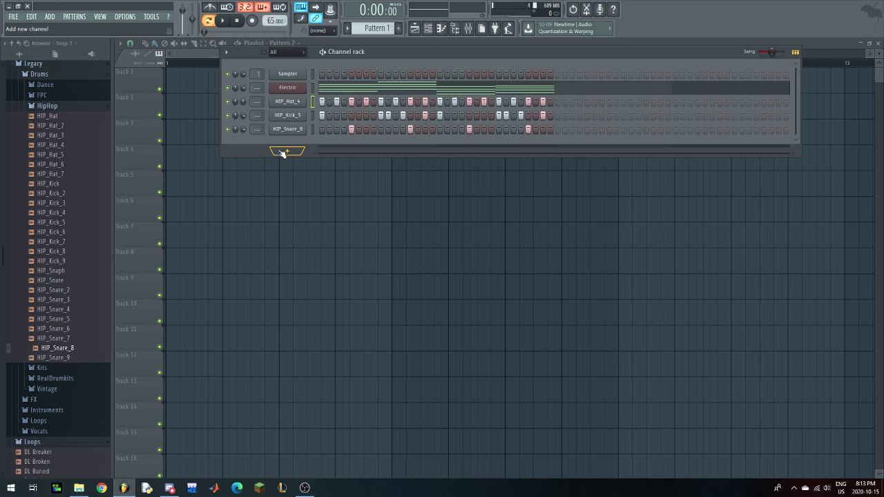
left_click(281, 152)
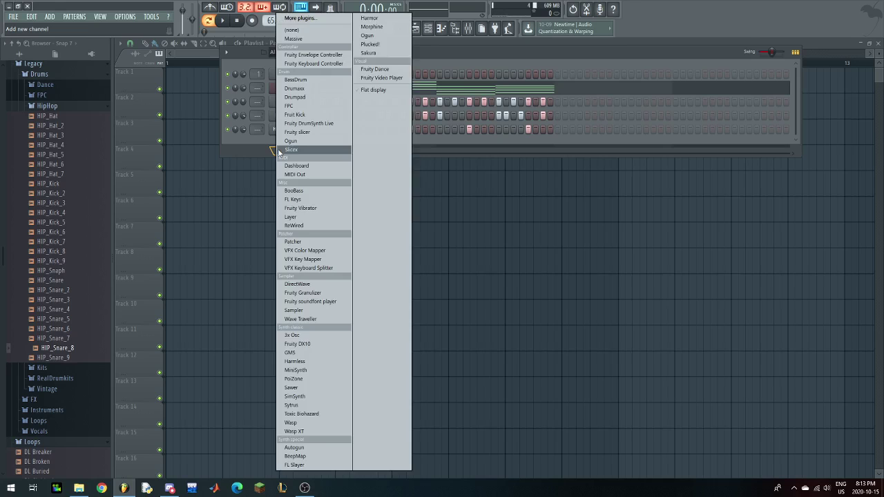
left_click(370, 19)
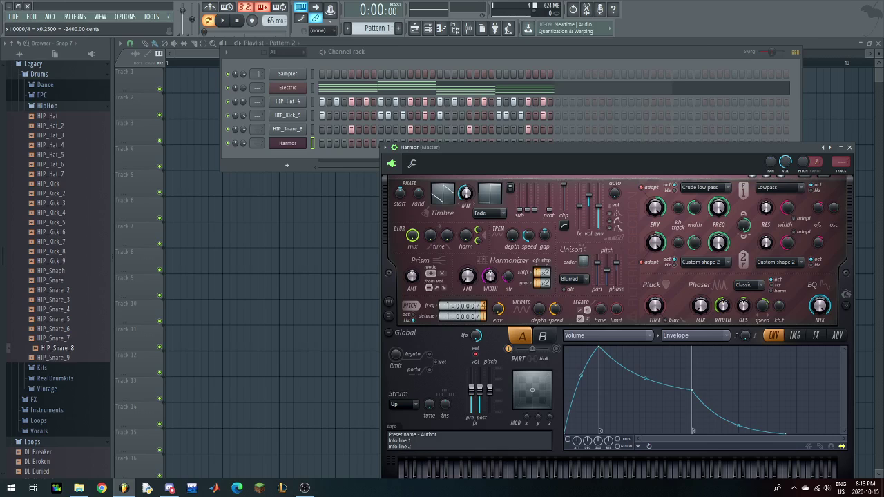
left_click_drag(618, 150, 595, 134)
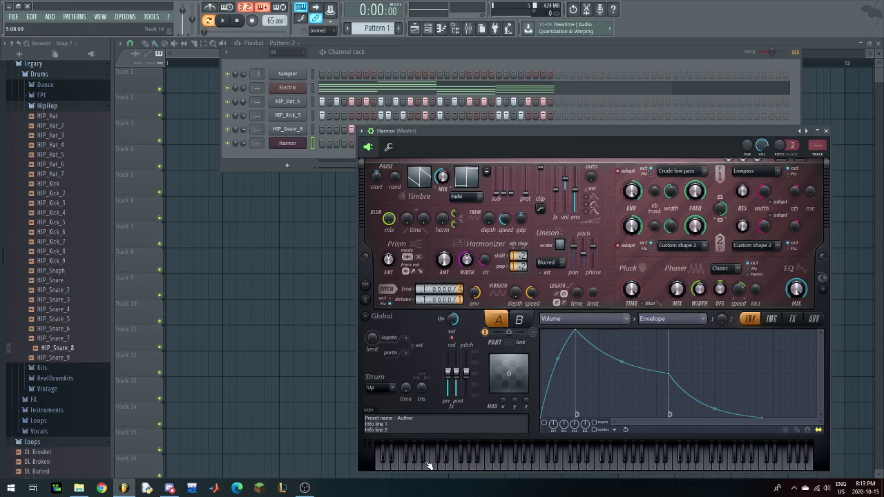
- Set the Harmor channel's target mixer track to 1 and check that insert in the mixer
scroll(458, 289, "up", 2)
left_click(257, 144)
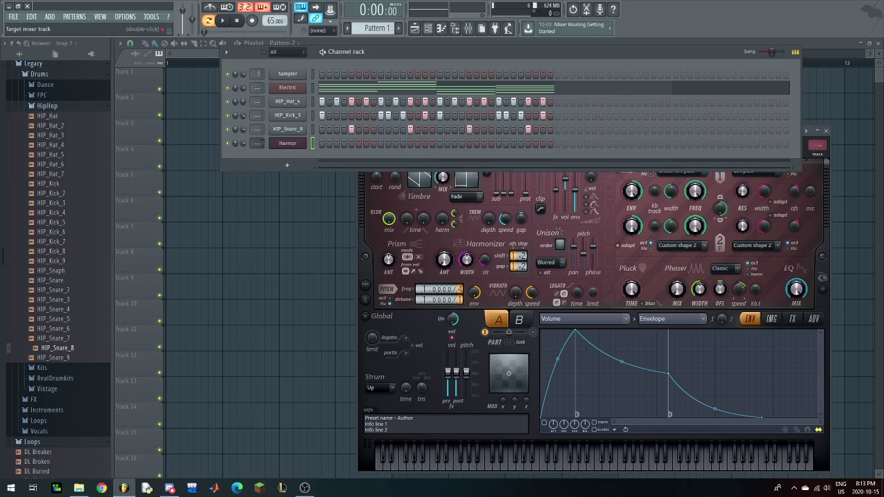
scroll(257, 143, "up", 1)
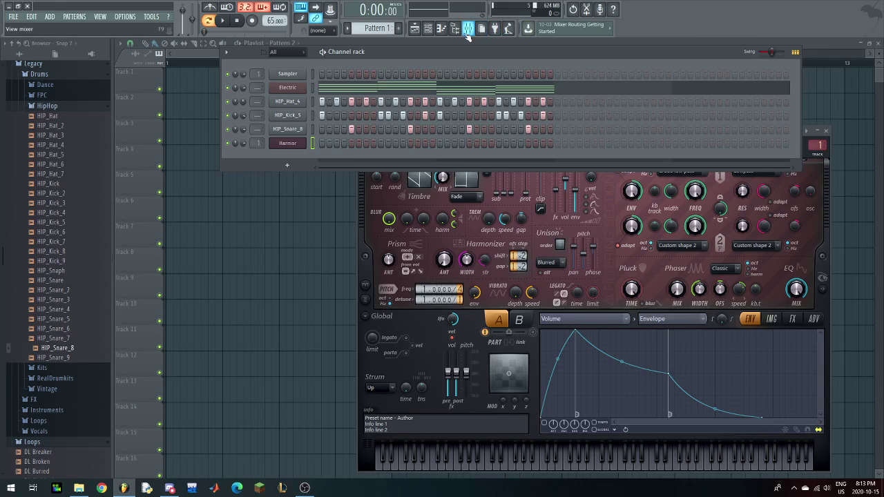
scroll(257, 143, "down", 1)
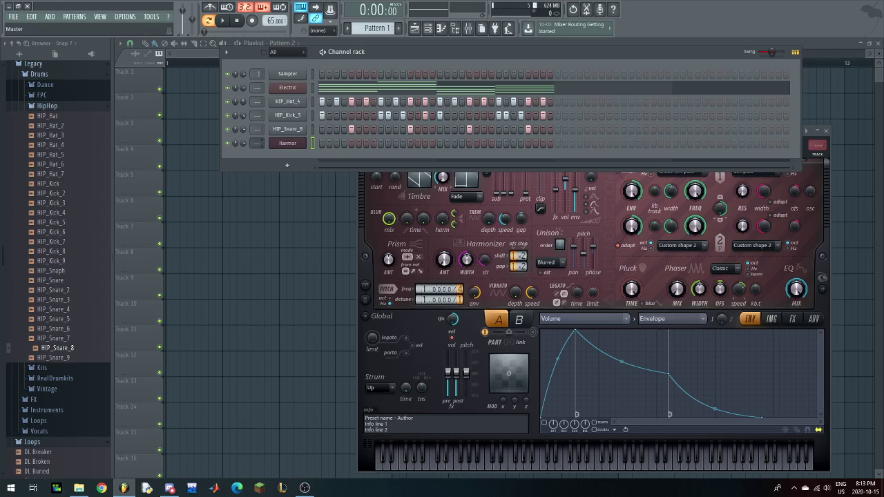
left_click(468, 28)
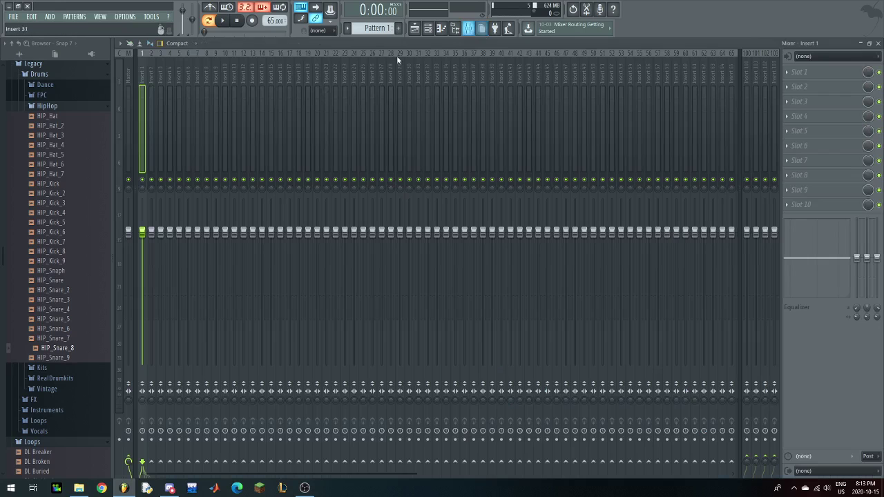
left_click(415, 29)
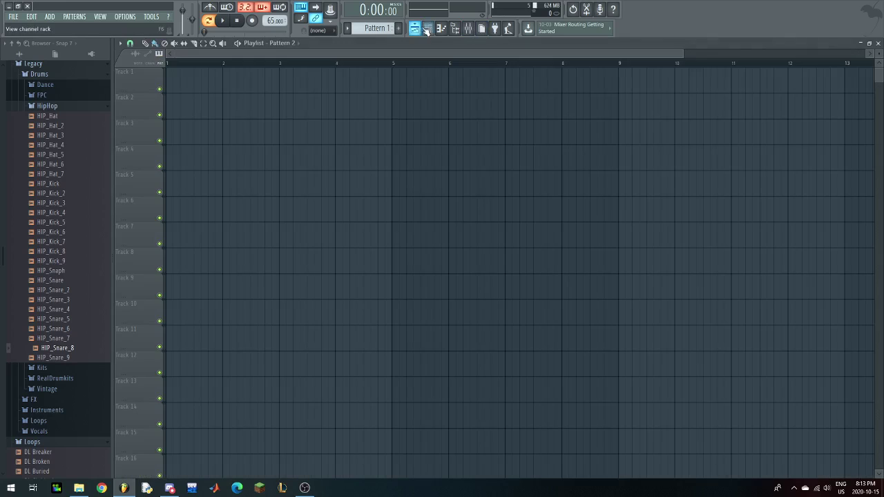
left_click(428, 28)
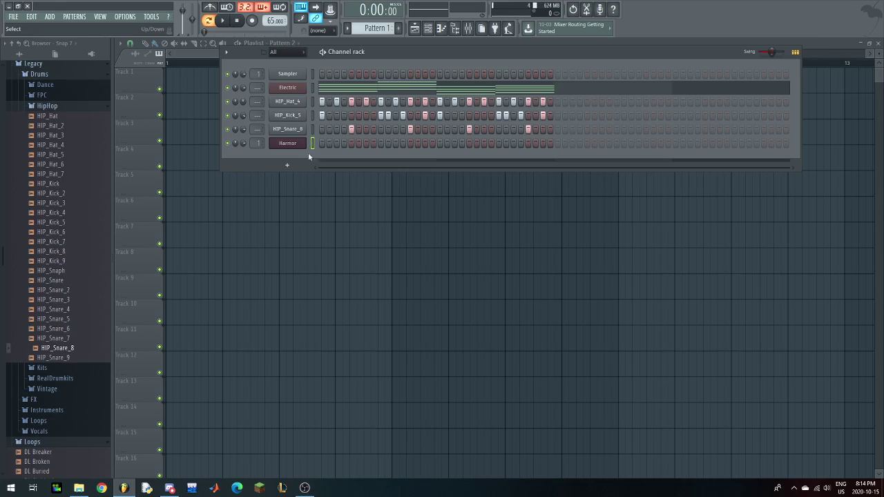
- Route the selected Harmor channel to mixer Insert 1 using the insert's channel routing option
left_click(468, 31)
right_click(142, 143)
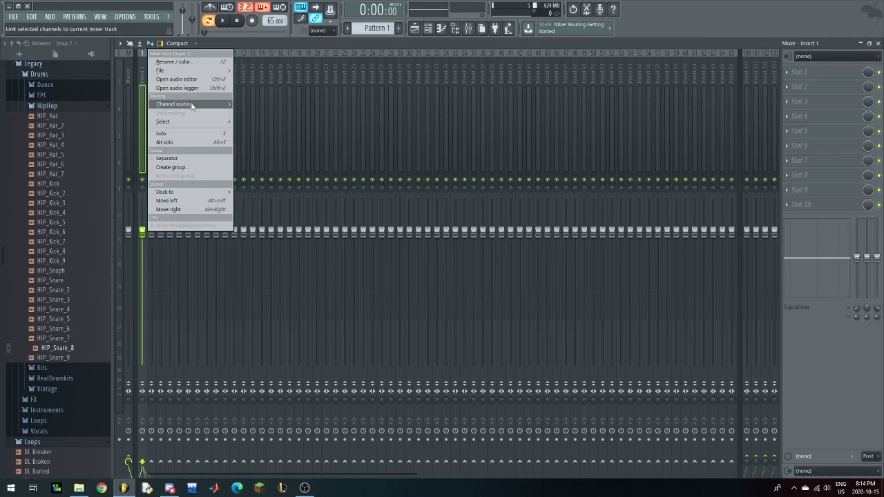
mouse_move(192, 106)
left_click(242, 104)
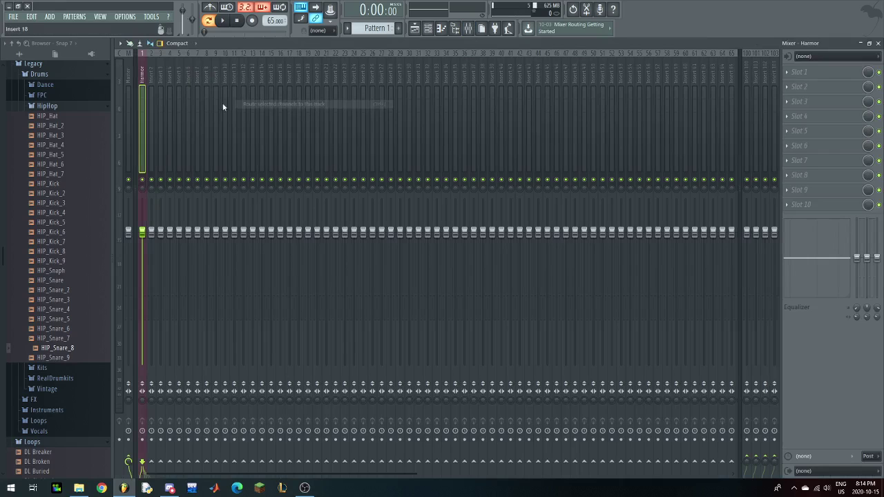
left_click(456, 30)
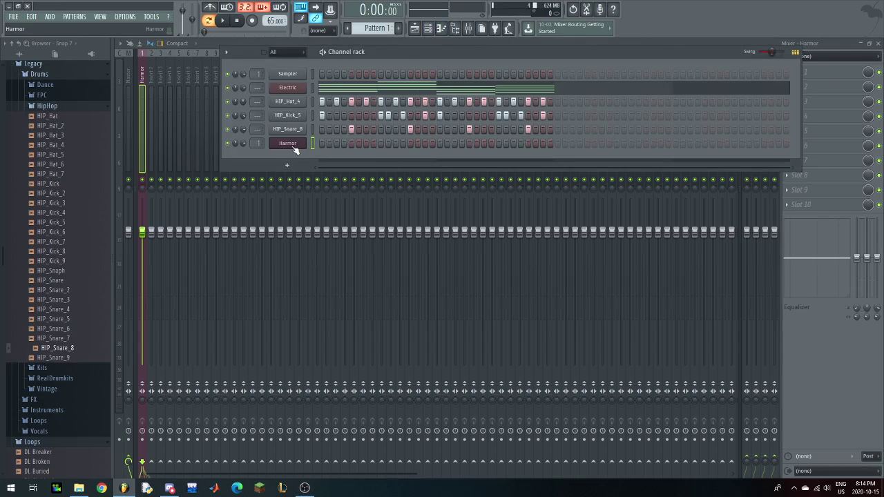
left_click(429, 29)
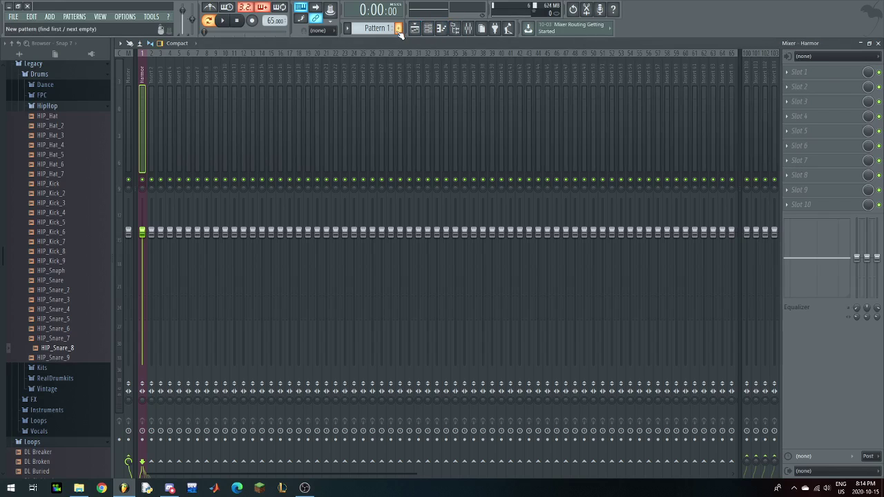
- Create Pattern 2 and place its clip at bar 1 of Track 1 in the playlist
left_click(399, 28)
left_click(415, 28)
left_click(256, 103)
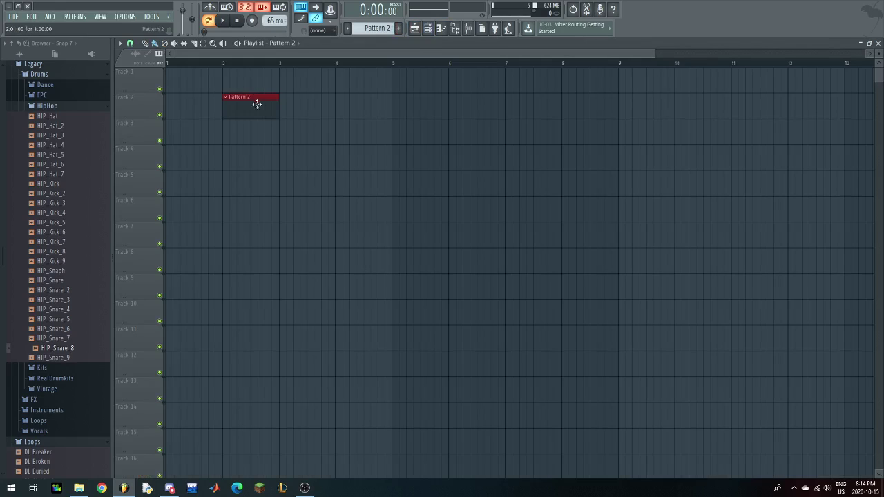
left_click_drag(257, 103, 192, 85)
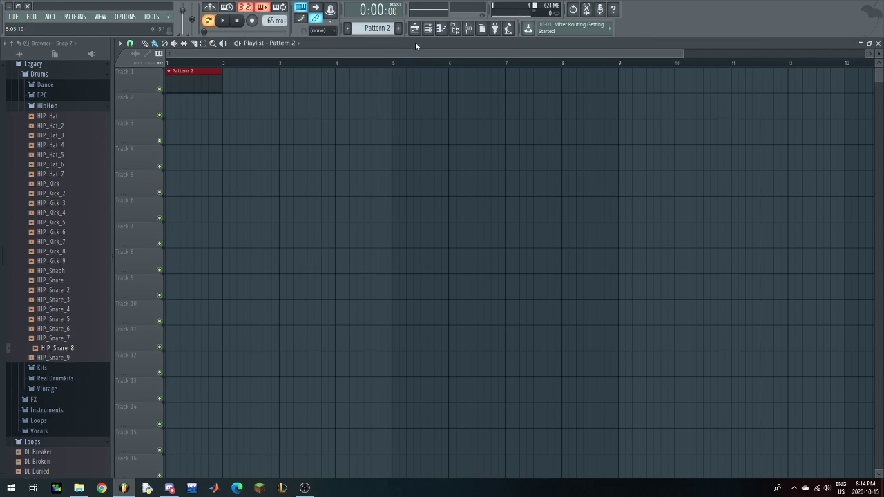
- Place six scattered notes for Harmor in Pattern 2's piano roll and open the mixer
left_click(428, 29)
right_click(294, 143)
left_click(328, 143)
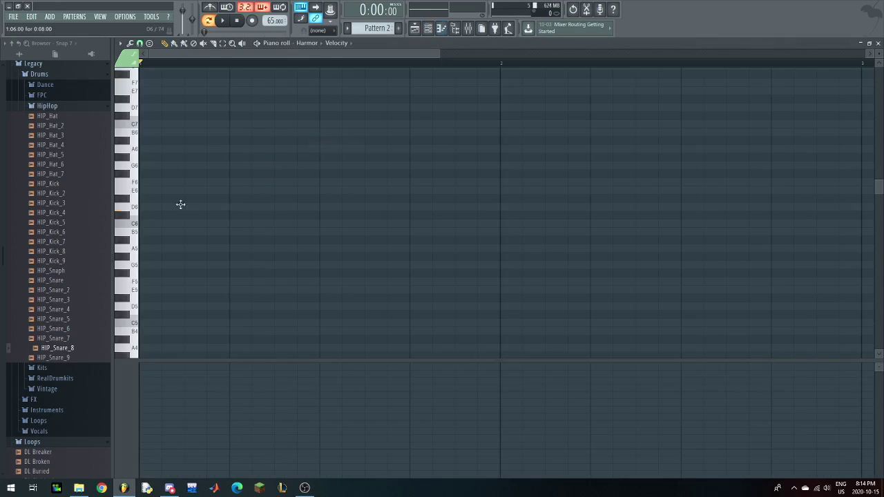
left_click(183, 223)
left_click(290, 152)
left_click(408, 133)
left_click(539, 157)
left_click(673, 207)
left_click(652, 264)
left_click(468, 28)
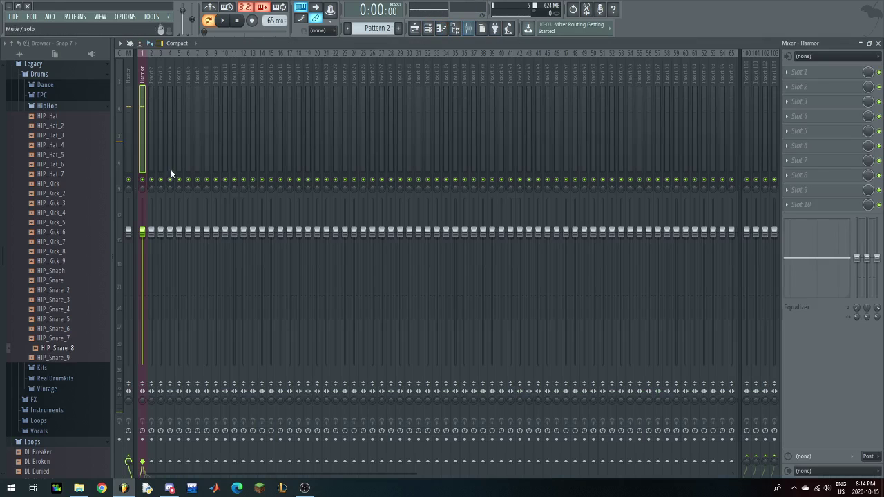
- Play Pattern 2 to check the signal on the Harmor insert and undo Harmor's six test notes
key("space")
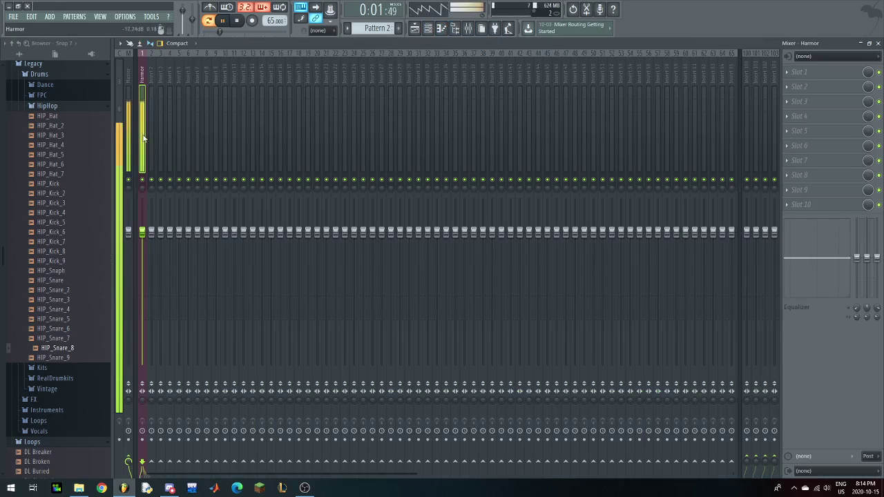
key("space")
left_click(428, 28)
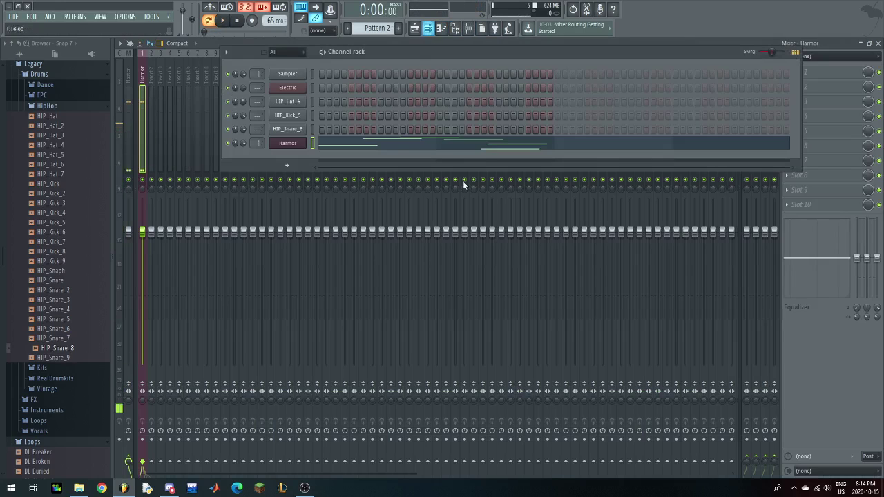
left_click(398, 145)
key("ctrl+z")
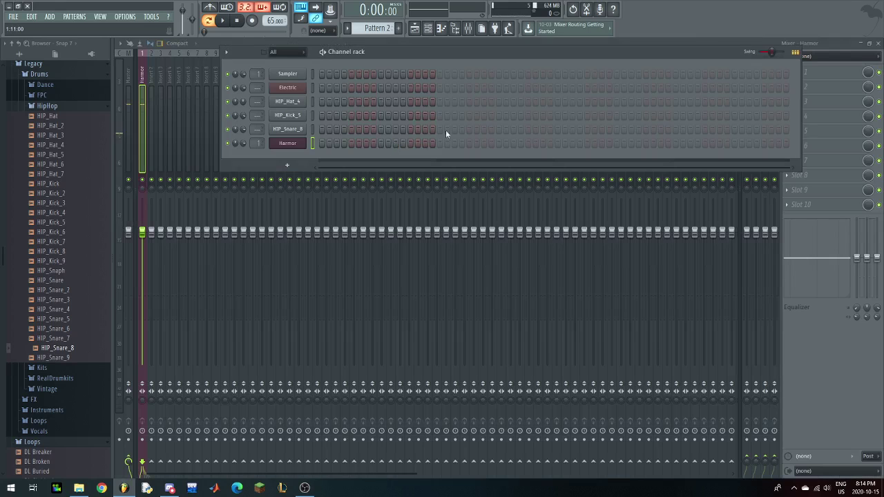
- Switch to Pattern 1 and place its clip at bar 1 of Track 1 in place of the Pattern 2 clip
left_click(428, 28)
left_click(414, 28)
key("minus")
key("minus")
key("minus")
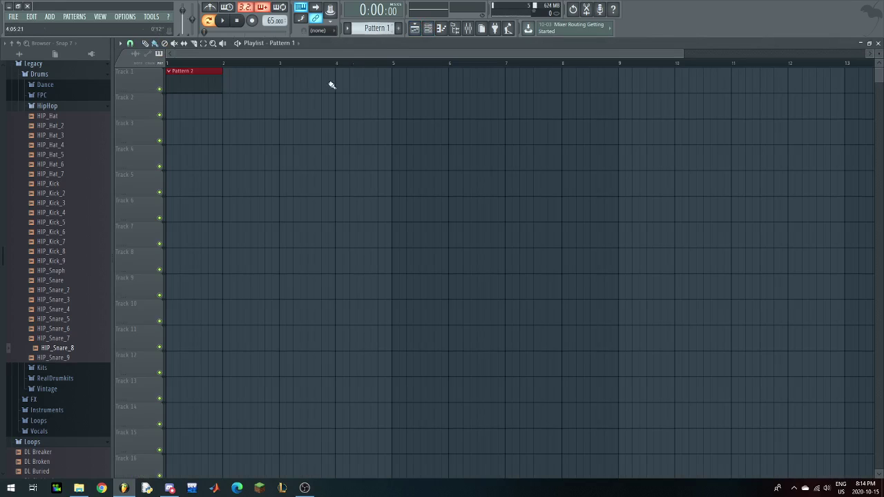
left_click_drag(242, 145, 203, 93)
right_click(203, 97)
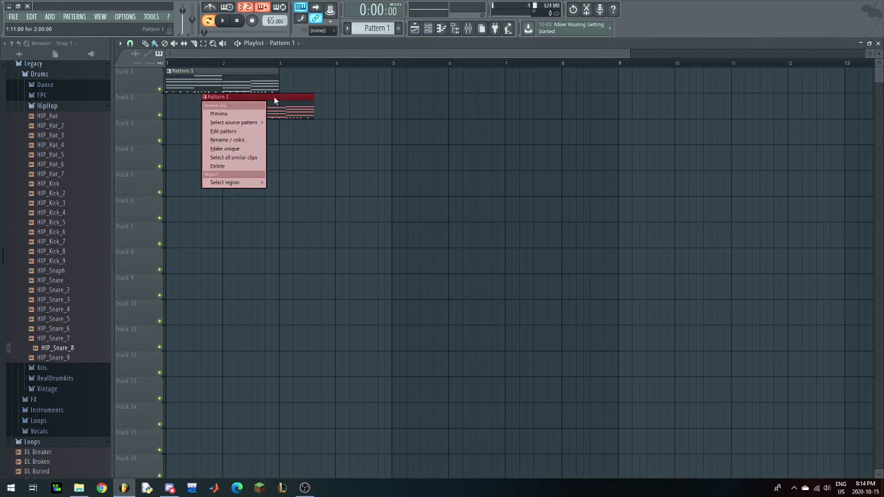
left_click(240, 116)
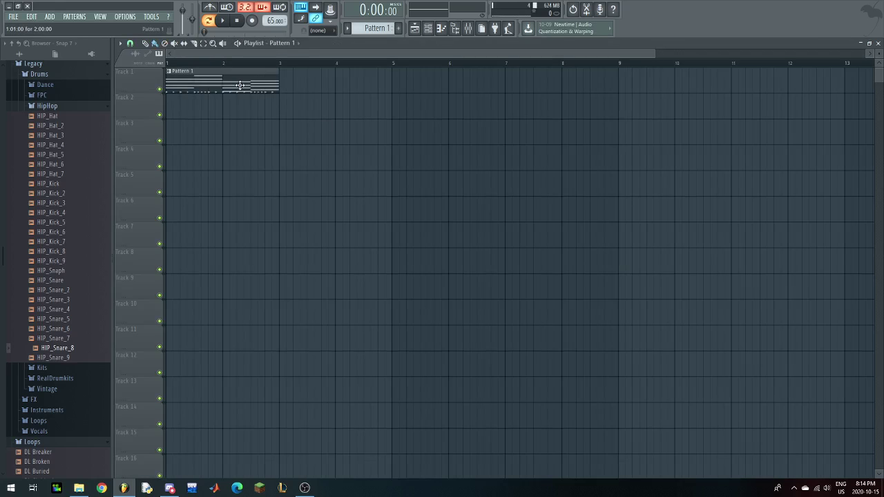
- In Pattern 1's Harmor piano roll, place four consecutive half-bar notes: F5, G#5, C#5 and D#5
double_click(241, 85)
left_click(427, 27)
right_click(304, 143)
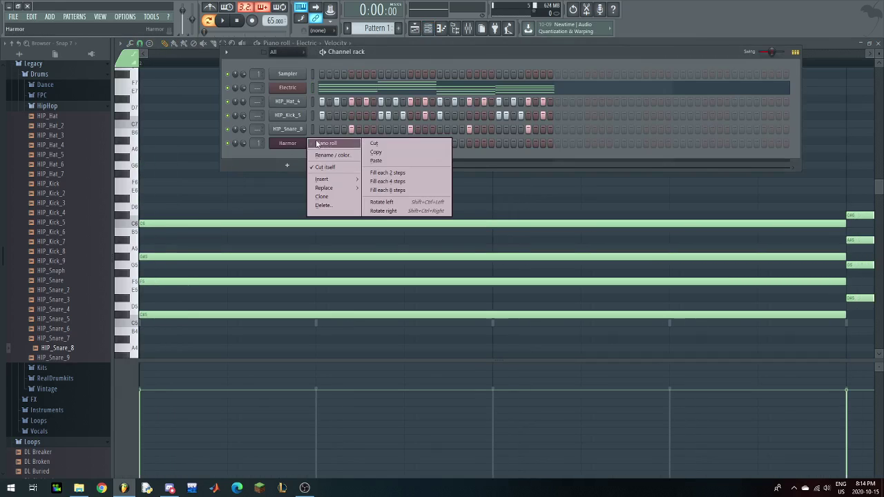
left_click(332, 143)
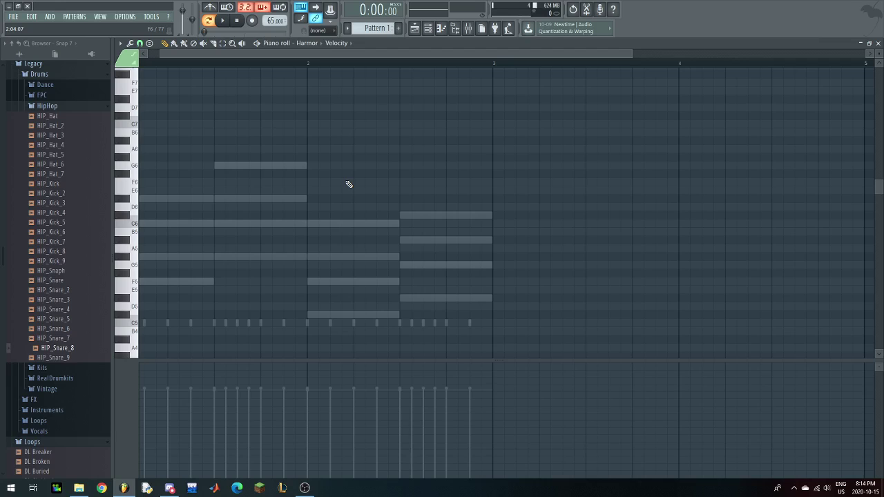
scroll(192, 218, "down", 3)
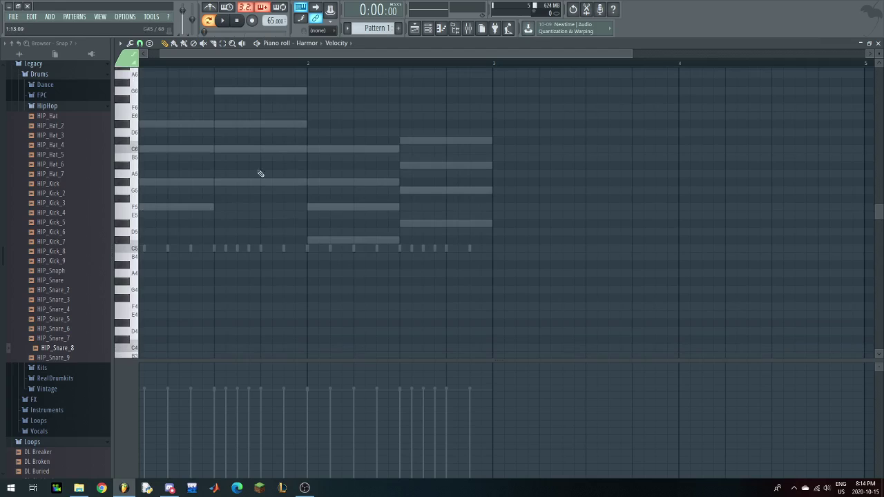
left_click(151, 207)
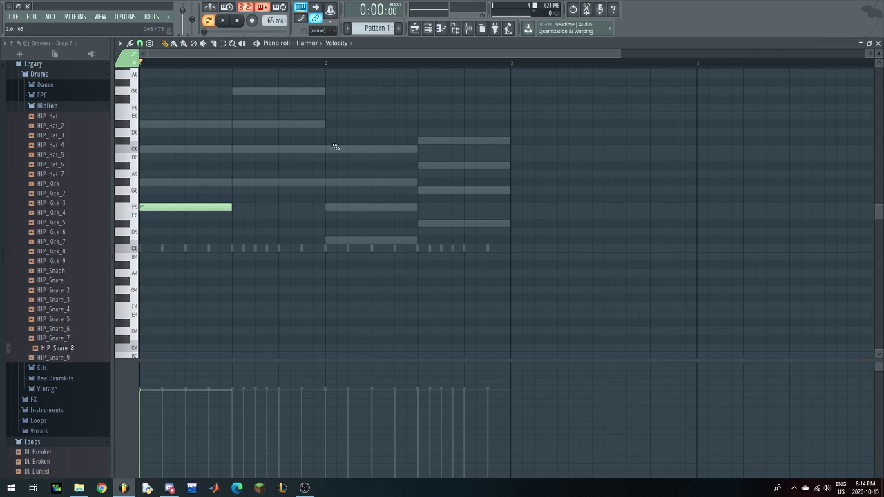
left_click(235, 182)
left_click(325, 241)
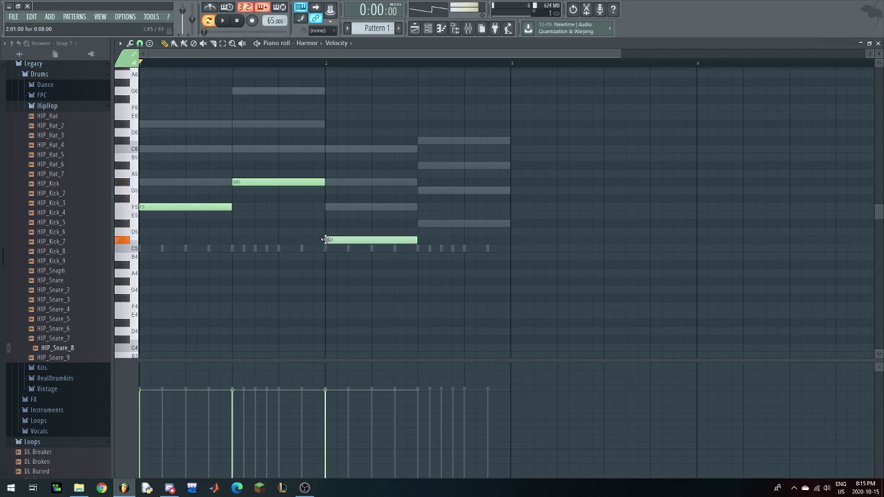
left_click(425, 225)
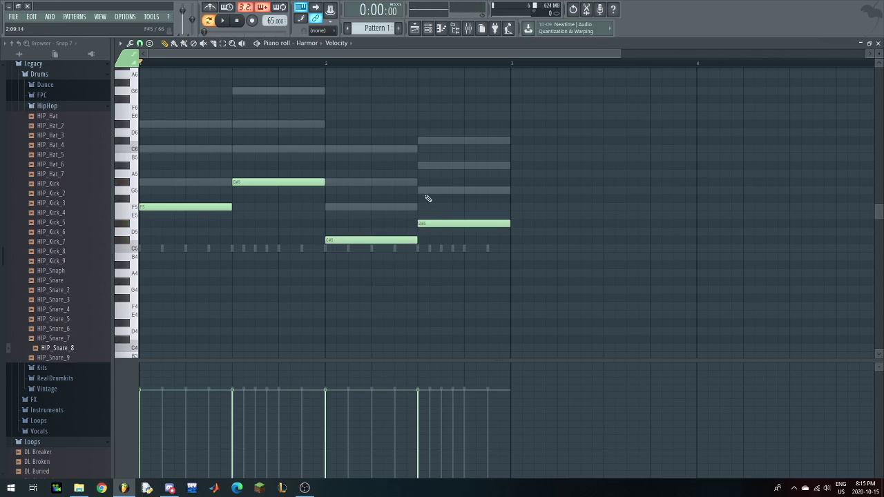
- Play back the Harmor line briefly and load Fruity Parametric EQ 2 in slot 1 of the Harmor mixer insert
key("space")
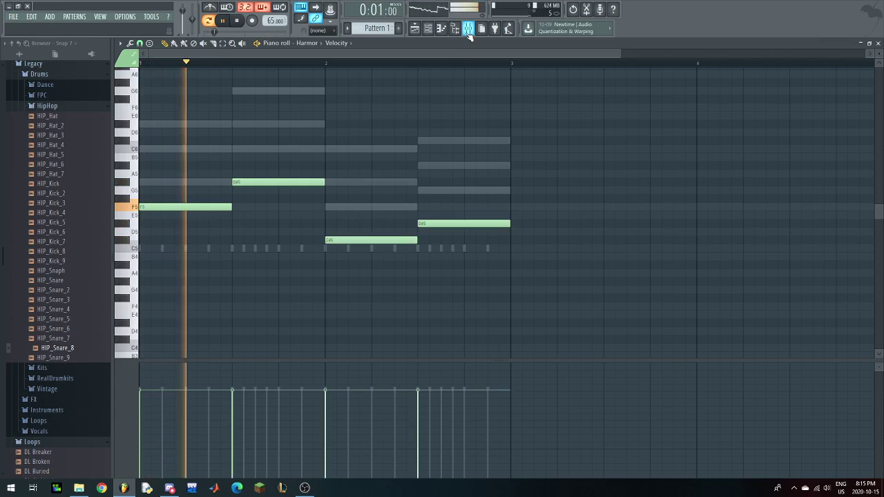
key("space")
left_click(452, 31)
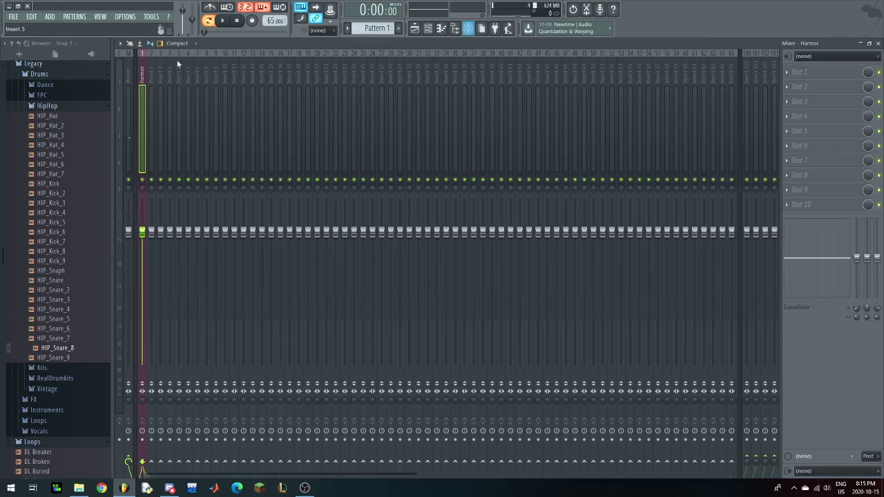
key("ctrl+l")
left_click(799, 73)
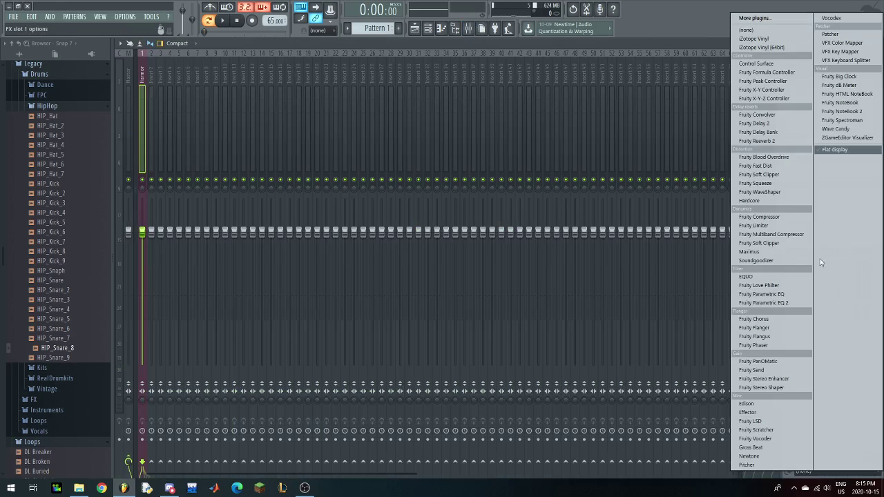
left_click(796, 303)
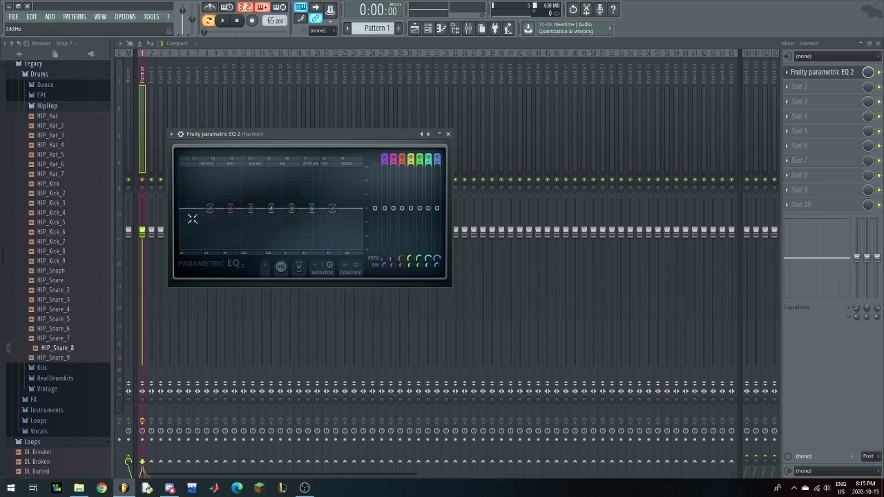
- Check Harmor's spectrum in the EQ during playback and change band 3's type to low pass
key("space")
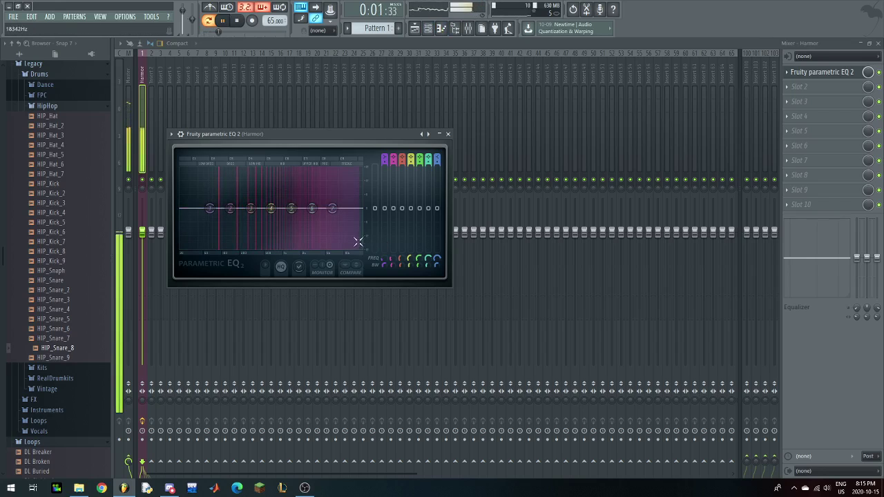
key("space")
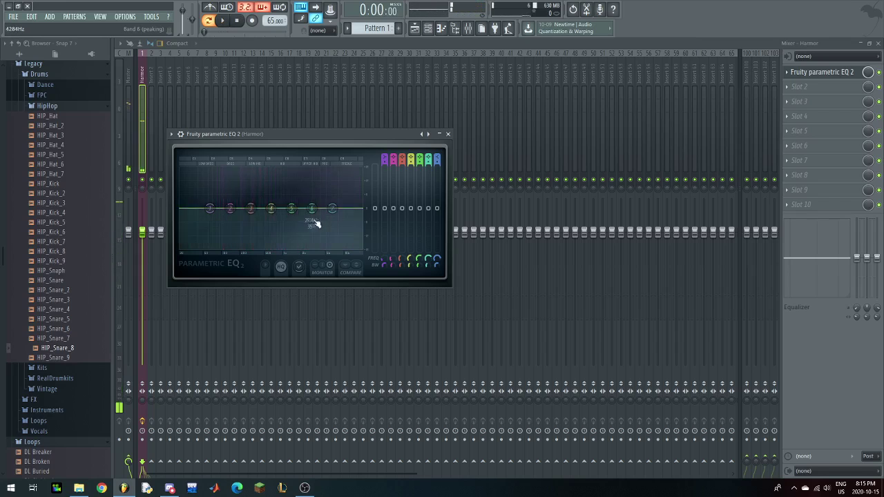
right_click(251, 209)
mouse_move(275, 235)
left_click(297, 285)
right_click(252, 209)
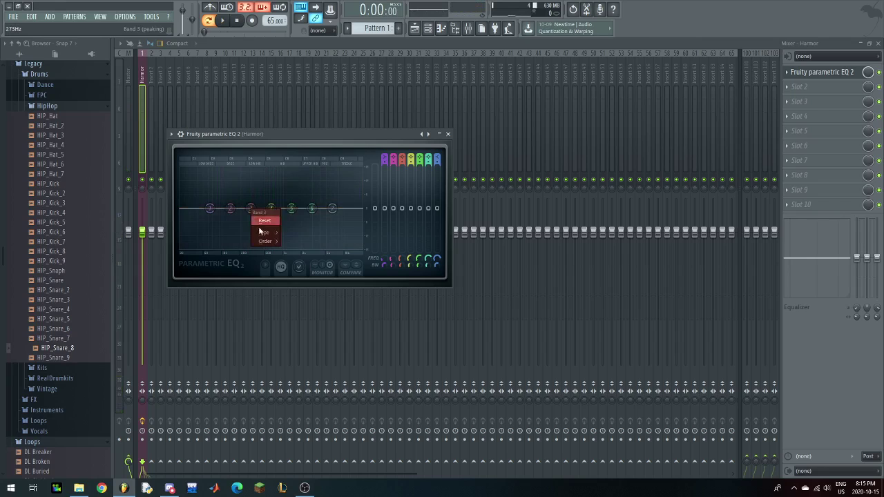
left_click(297, 242)
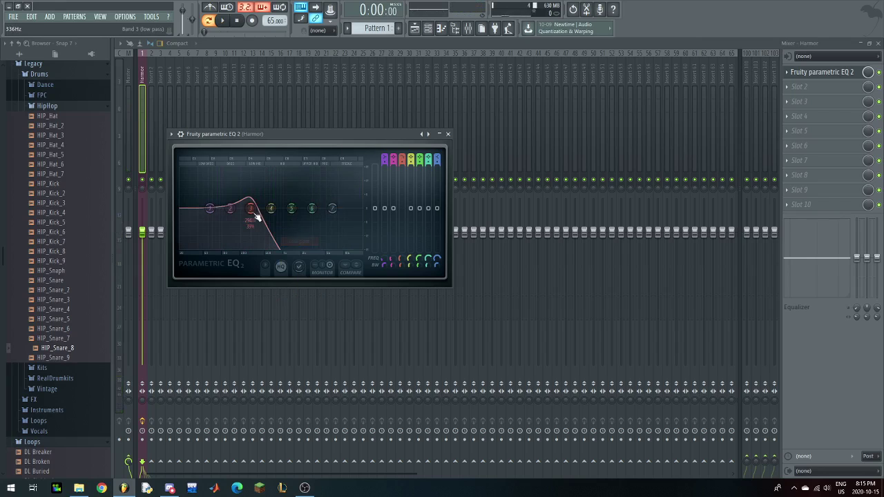
- Tune band 3's low-pass cutoff to about 369 Hz and lower bands 4 and 5 while the pattern plays
mouse_move(253, 208)
left_mouse_down()
mouse_move(276, 208)
mouse_move(252, 208)
mouse_move(261, 209)
left_mouse_up()
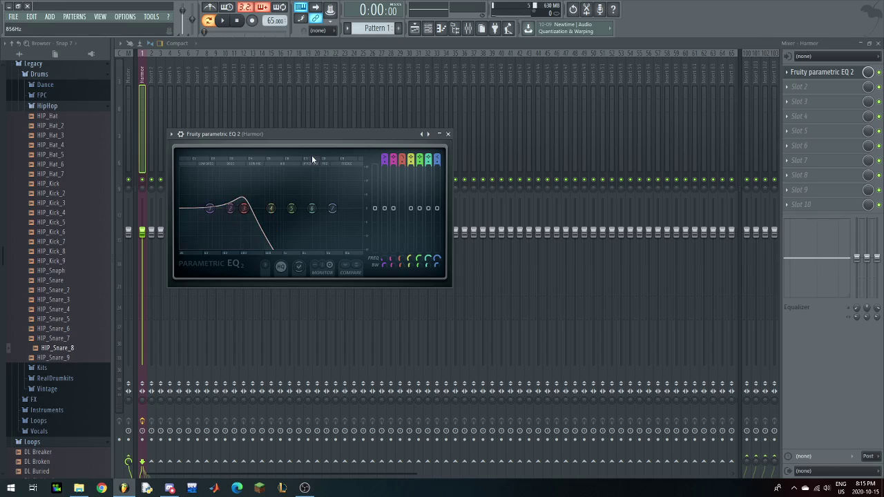
key("space")
mouse_move(271, 208)
left_mouse_down()
mouse_move(281, 219)
mouse_move(287, 206)
mouse_move(280, 208)
mouse_move(336, 208)
mouse_move(245, 208)
mouse_move(292, 217)
mouse_move(280, 202)
mouse_move(283, 222)
mouse_move(286, 210)
mouse_move(274, 218)
left_mouse_up()
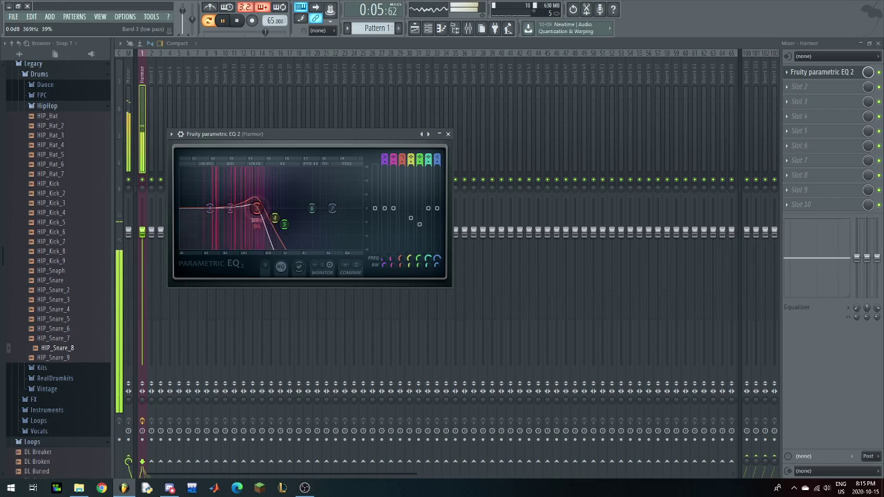
- Move the third Harmor note in Pattern 1 up an octave to C#6
left_click(415, 29)
key("F6")
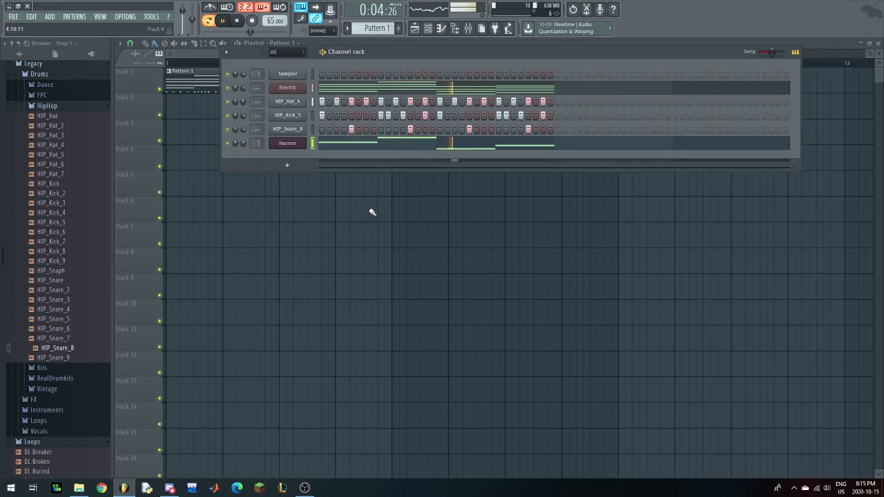
left_click(502, 149)
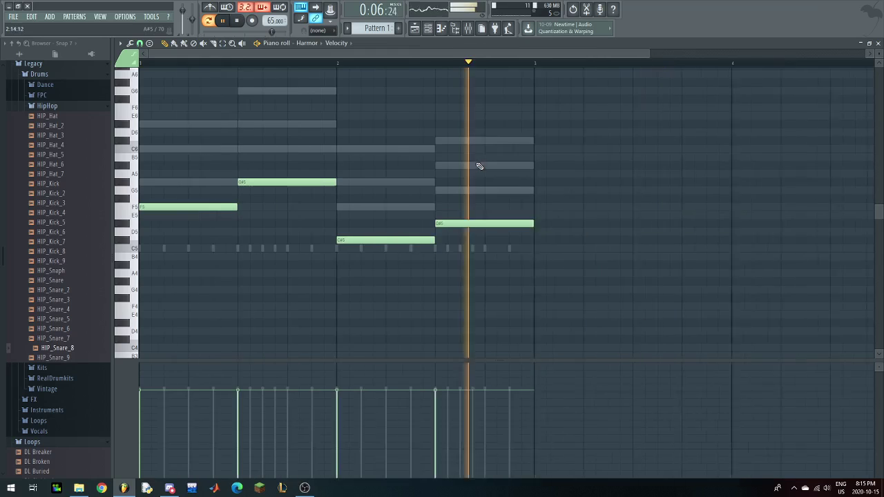
key("space")
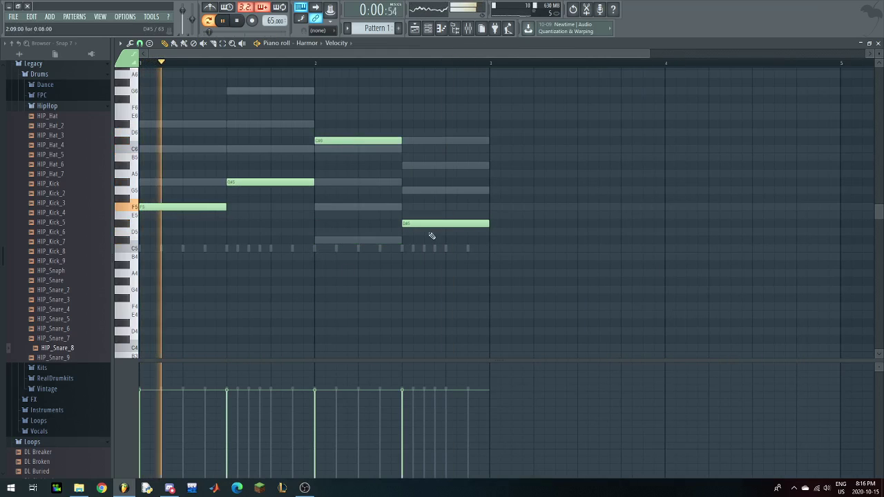
- Select all four Harmor notes and transpose them down one octave
left_click_drag(476, 264, 197, 132)
left_click(331, 232)
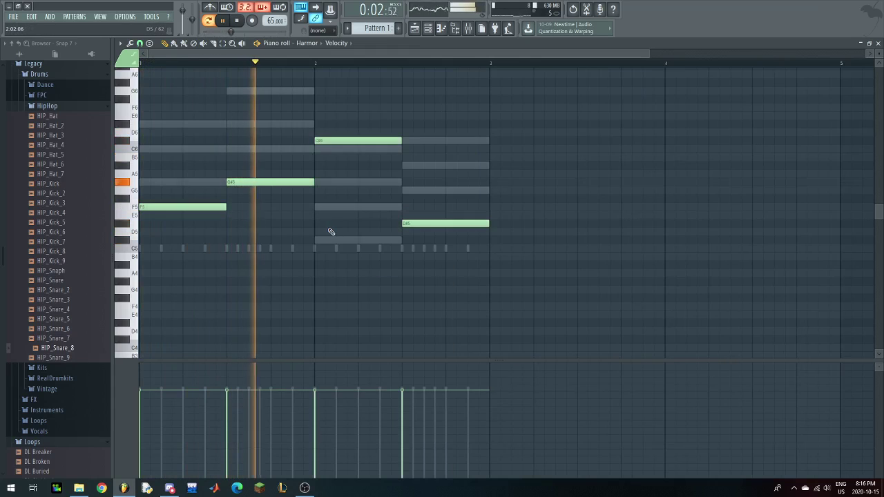
key("ctrl+a")
key("ctrl+Down")
left_click(331, 232)
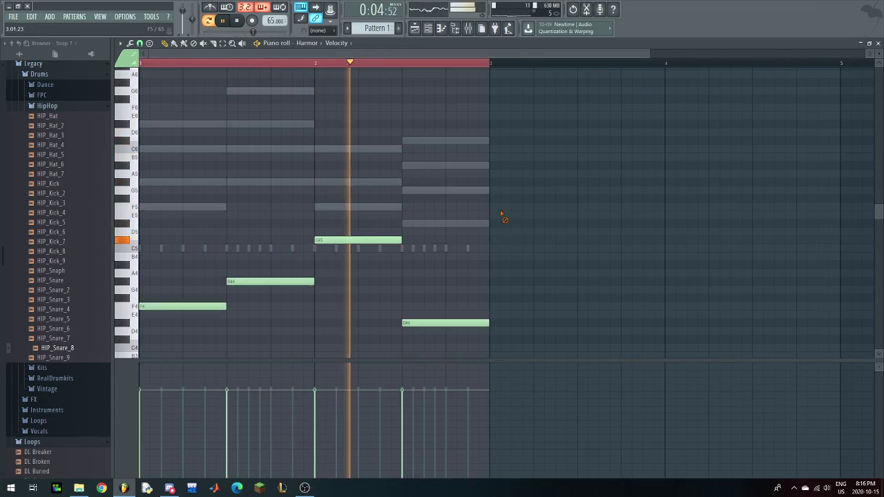
scroll(459, 304, "down", 1)
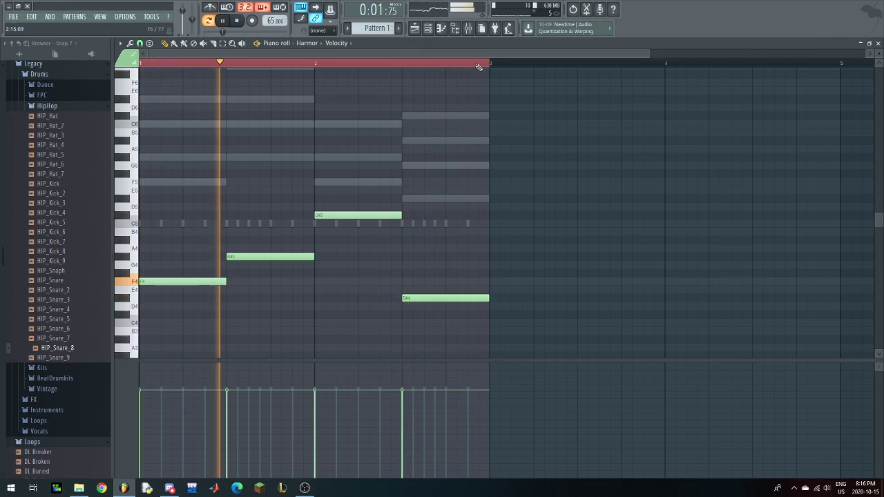
- Add three more Pattern 1 clips end to end on Track 1 of the playlist, filling bars 3 through 8
left_click(417, 30)
key("ctrl+s")
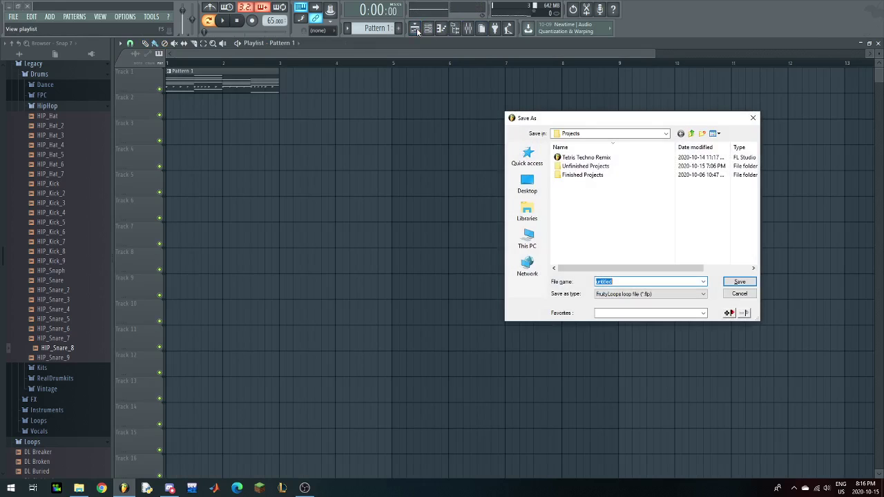
left_click(745, 293)
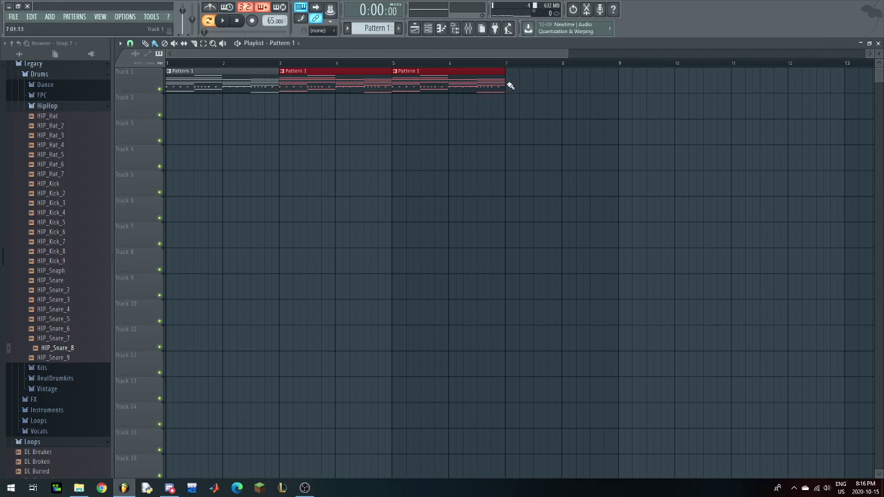
left_click(509, 85)
right_click(170, 75)
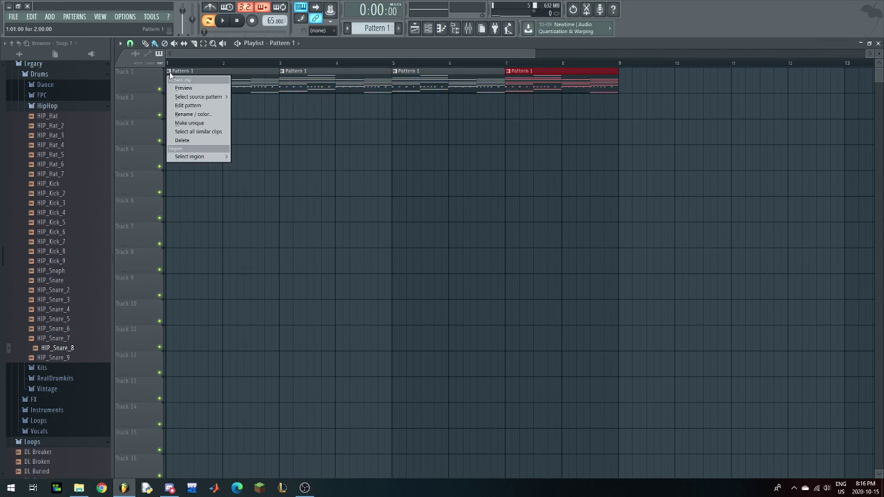
left_click(360, 198)
- Examine the Electric chord notes and the Harmor notes of Pattern 1 in their piano rolls
double_click(345, 80)
key("F6")
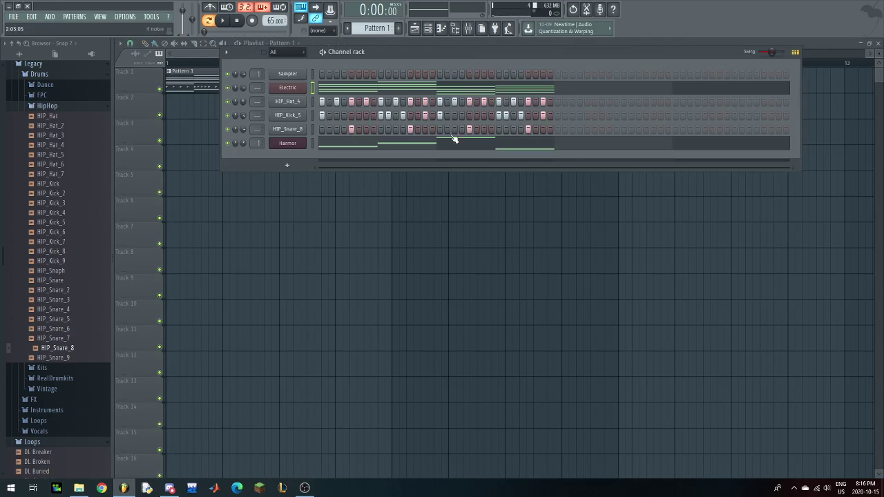
left_click(345, 88)
scroll(355, 191, "down", 5)
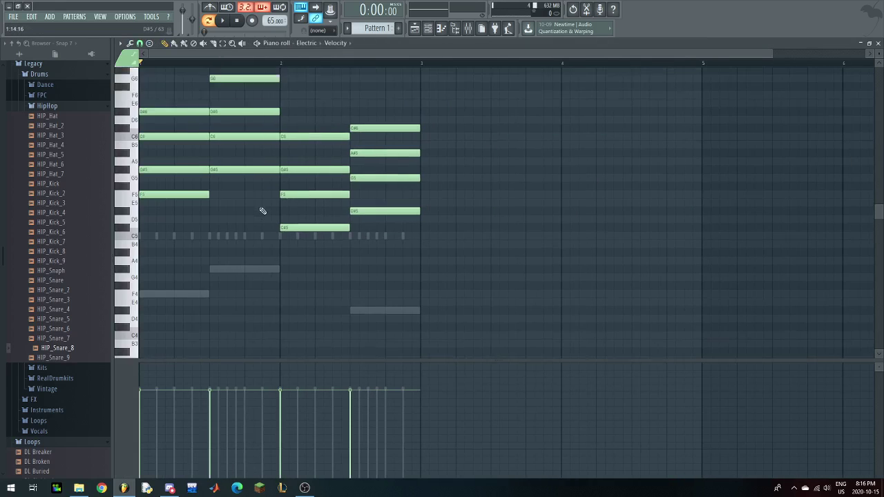
key("F6")
left_click(483, 145)
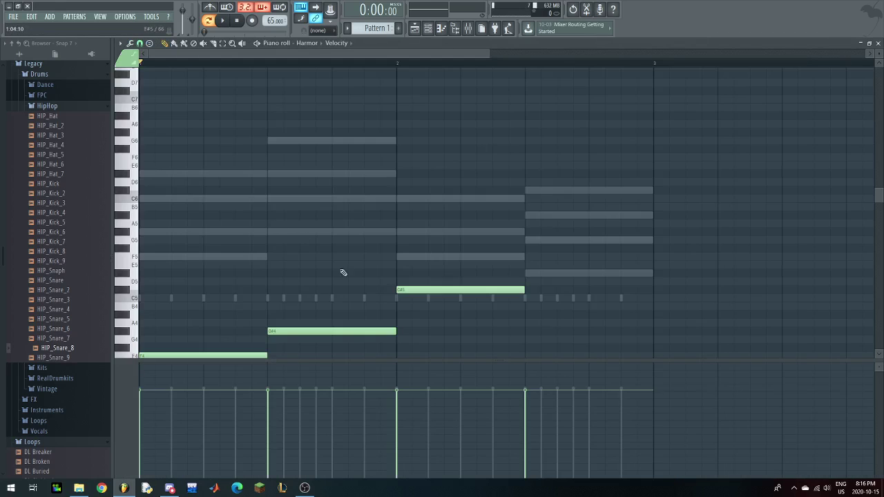
scroll(404, 257, "down", 2)
scroll(473, 278, "down", 3)
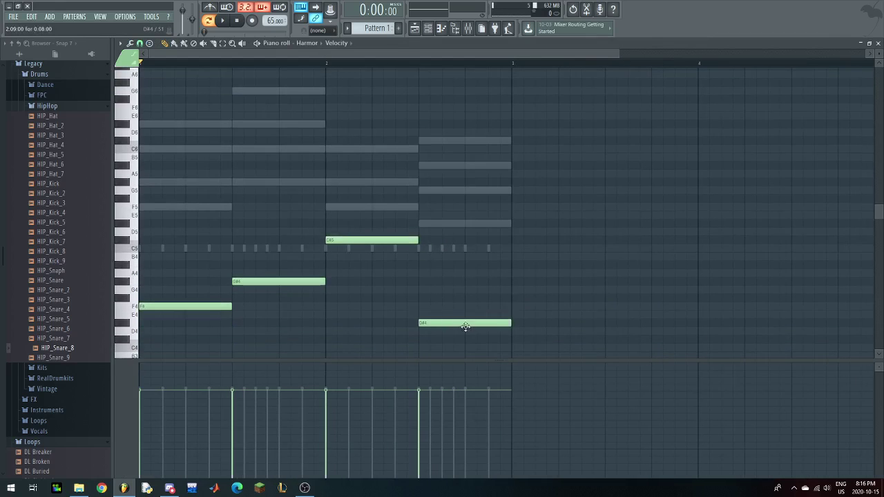
- Select all four Harmor notes, transpose them up one octave, and return to the playlist
key("ctrl+a")
key("ctrl+Up")
key("F5")
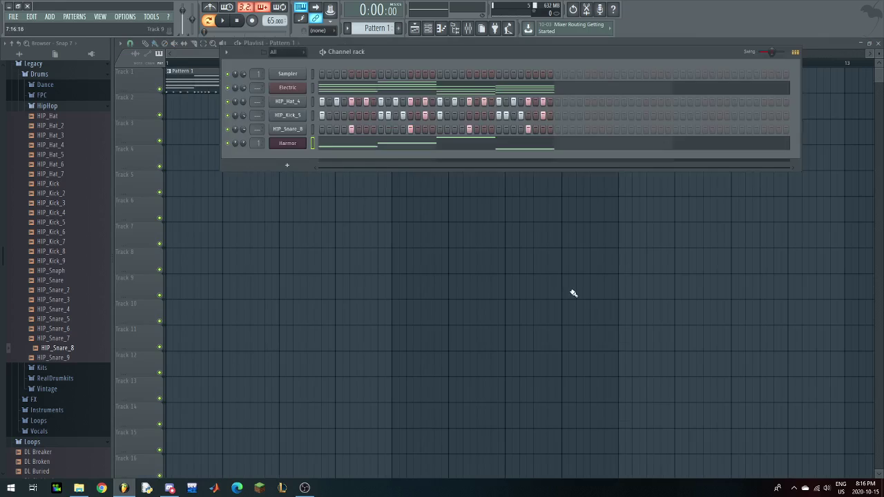
- Split Pattern 1 into separate patterns by channel
key("F6")
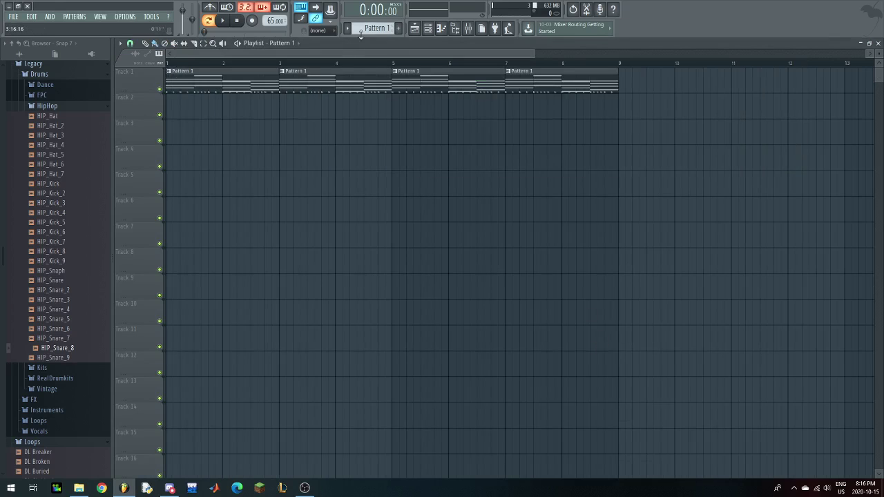
left_click(383, 29)
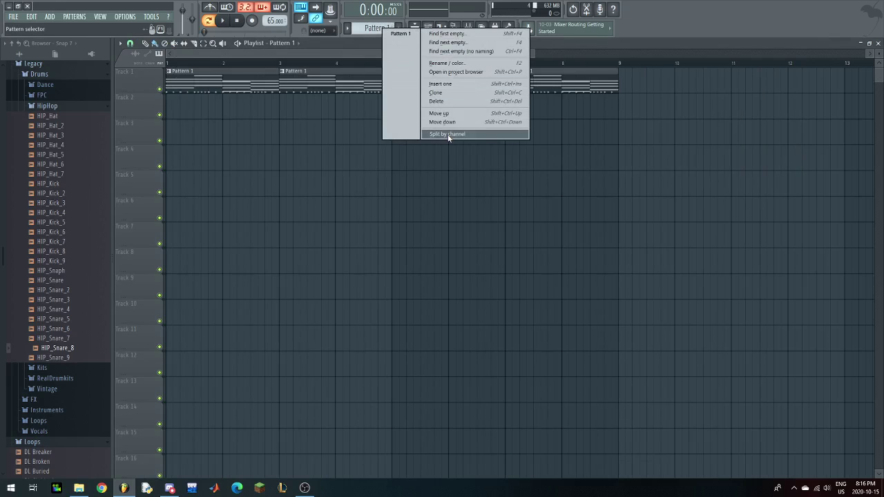
left_click(448, 135)
- Move the stacked split clips down to Track 6 and delete the copies in bars 3 through 8
left_click_drag(600, 142, 194, 221)
left_click(335, 138)
left_click_drag(505, 218, 525, 141)
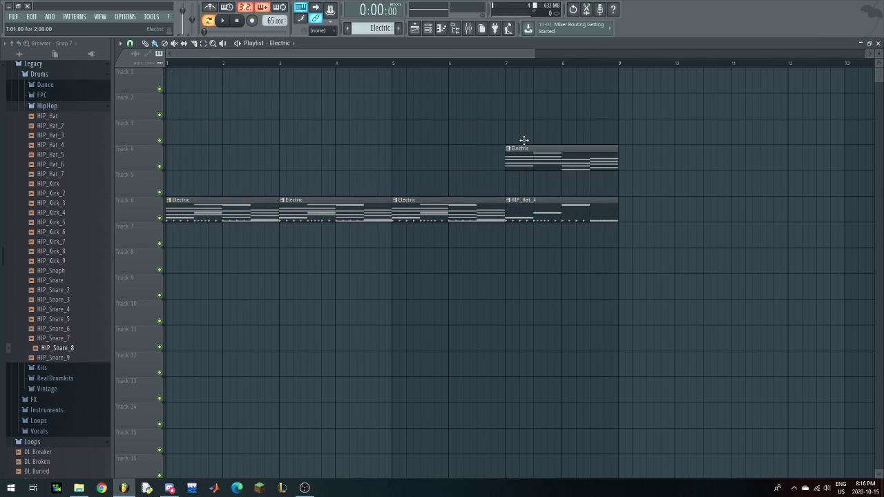
right_click(331, 201)
right_click(449, 206)
right_click(566, 210)
- Spread the bar 1 clips over Tracks 1 to 5 in the order Electric, HIP_Hat_4, HIP_Kick_5, HIP_Snare_8 and Harmor
left_click_drag(194, 200, 193, 71)
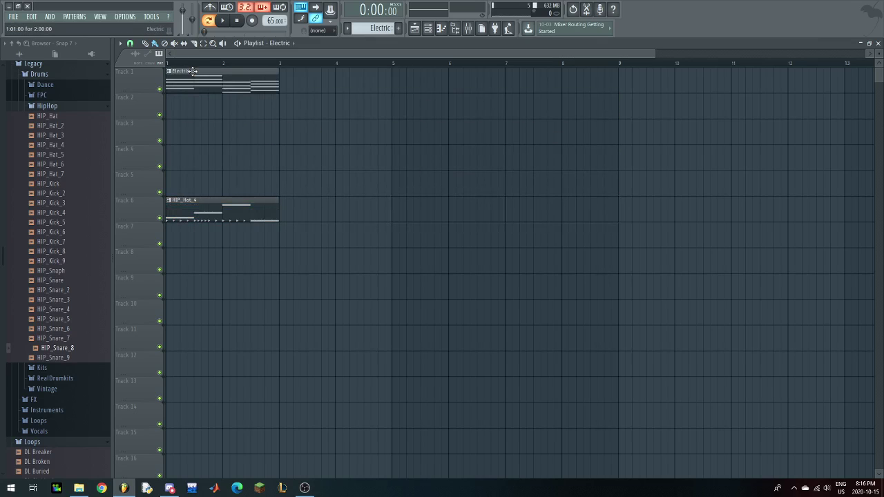
left_click_drag(188, 132, 188, 104)
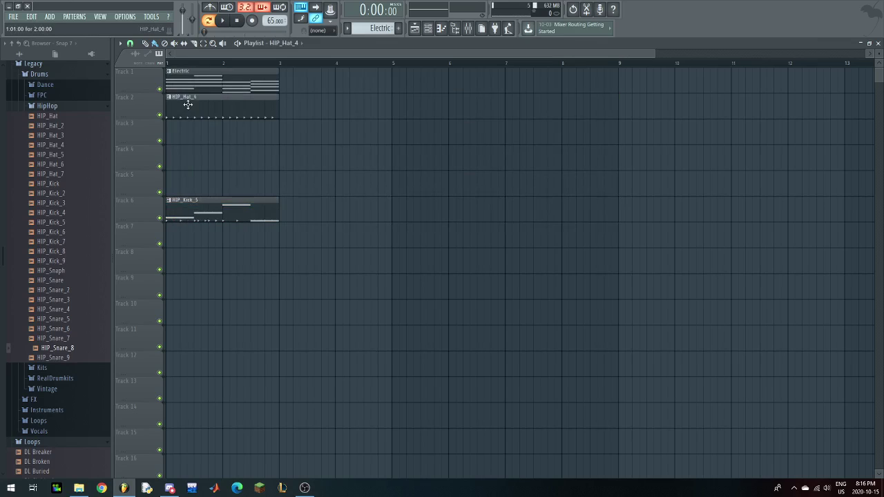
left_click_drag(188, 176, 190, 125)
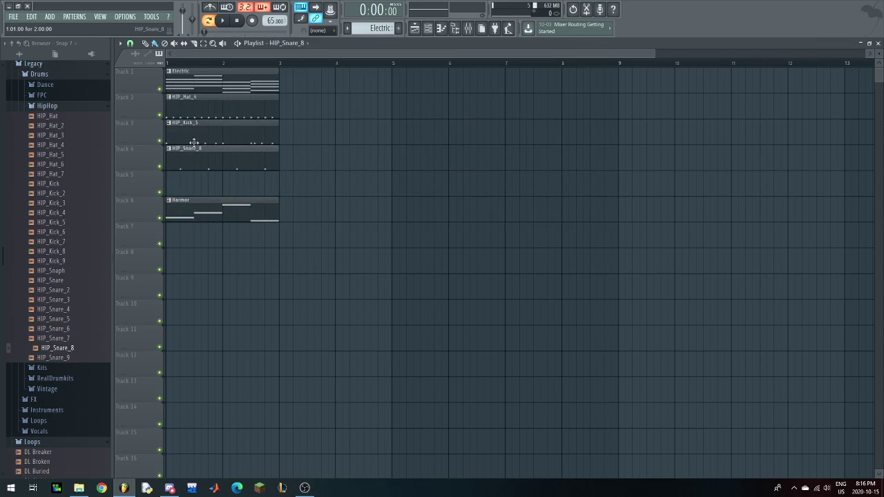
left_click_drag(191, 200, 191, 172)
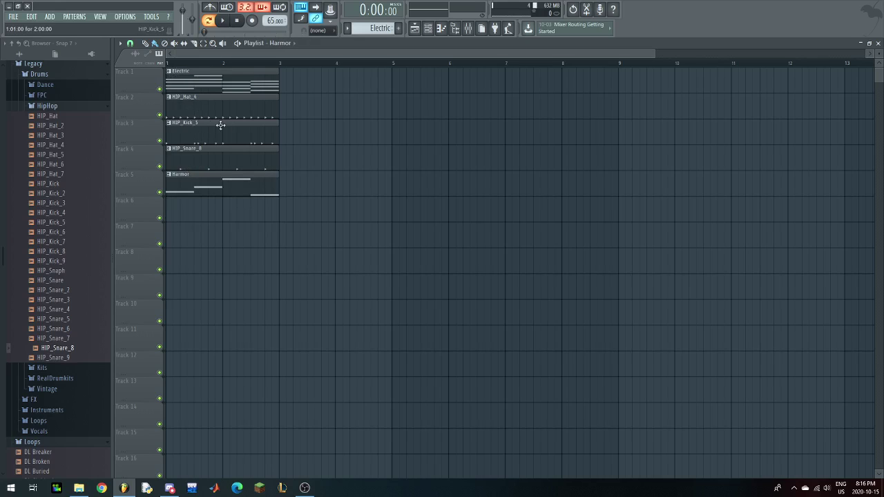
- Move the drum and Harmor clips to bar 5 and repeat the Electric clip on Track 1 through bar 12
left_click(436, 29)
left_click(436, 28)
scroll(301, 147, "down", 2)
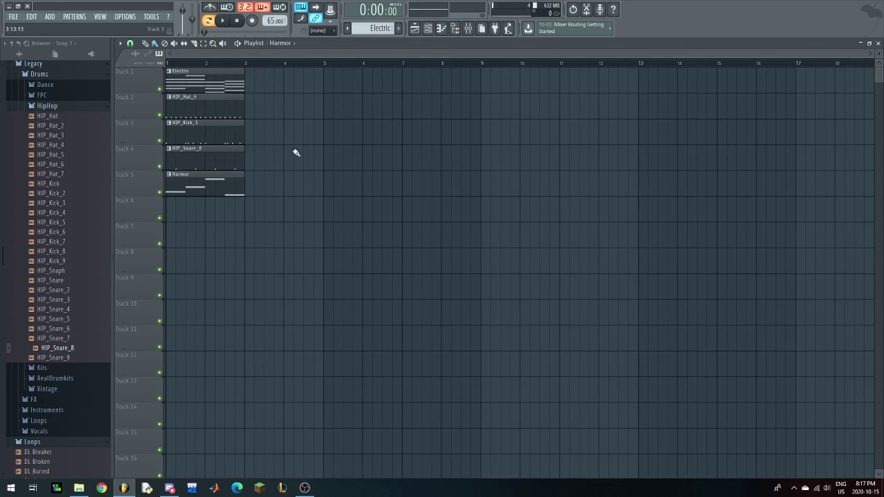
left_click_drag(318, 218, 357, 109)
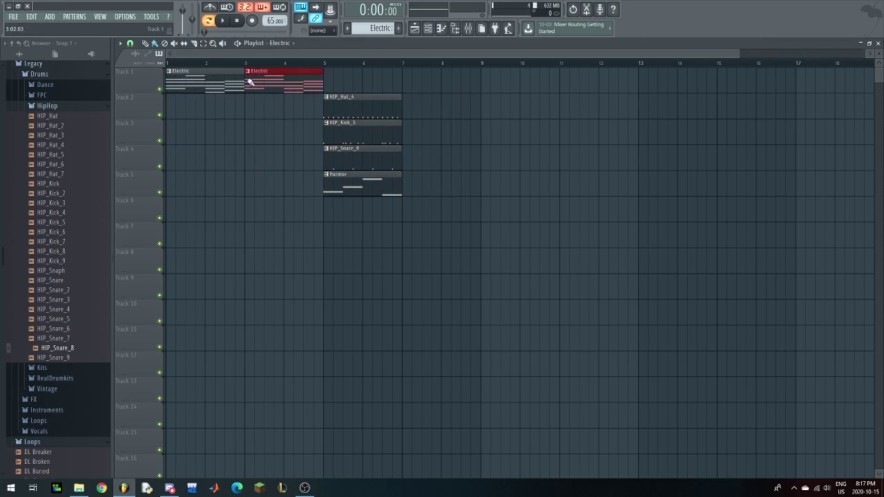
left_click_drag(250, 82, 613, 87)
- Duplicate the drum and Harmor clips on Tracks 2 to 5 and place the copies at bar 7
left_click_drag(377, 120, 477, 219)
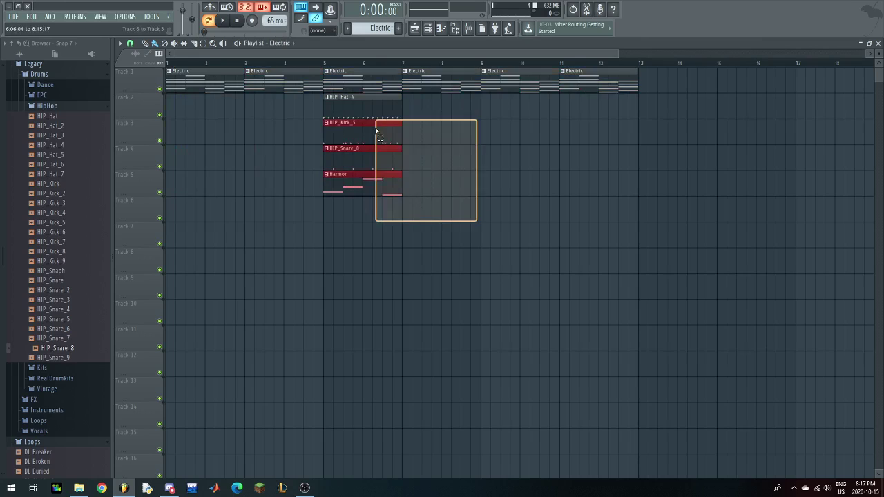
left_click_drag(430, 196, 380, 92)
key("ctrl+c")
key("ctrl+v")
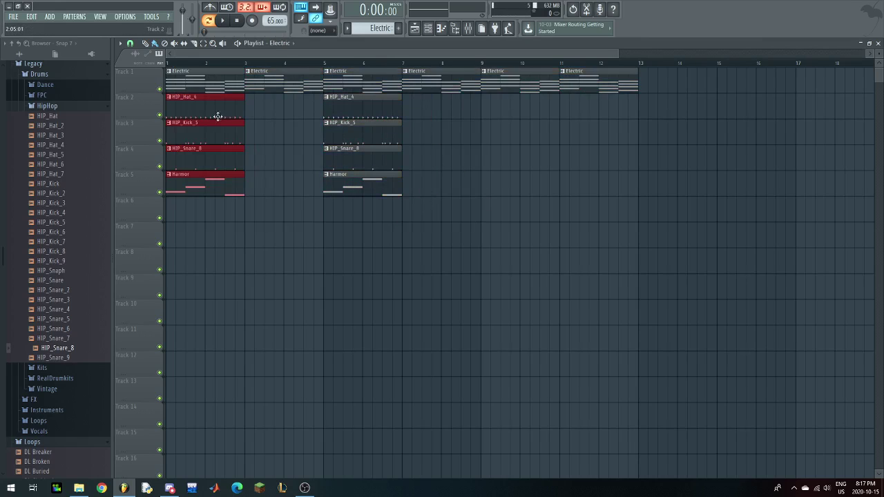
left_click_drag(217, 116, 444, 116)
- Duplicate both sets of drum and Harmor clips and place the copies at bar 9, filling through bar 12
left_click_drag(525, 189, 328, 102)
key("ctrl+c")
key("ctrl+v")
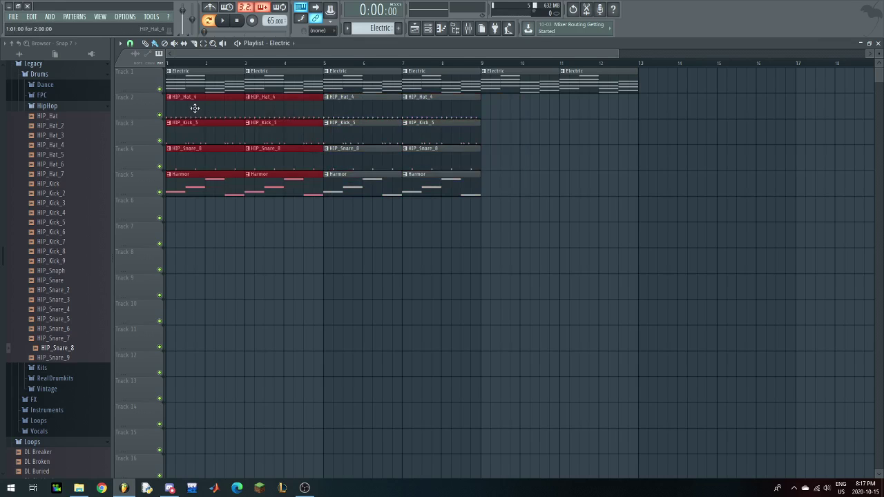
left_click_drag(193, 108, 511, 112)
left_click(483, 174)
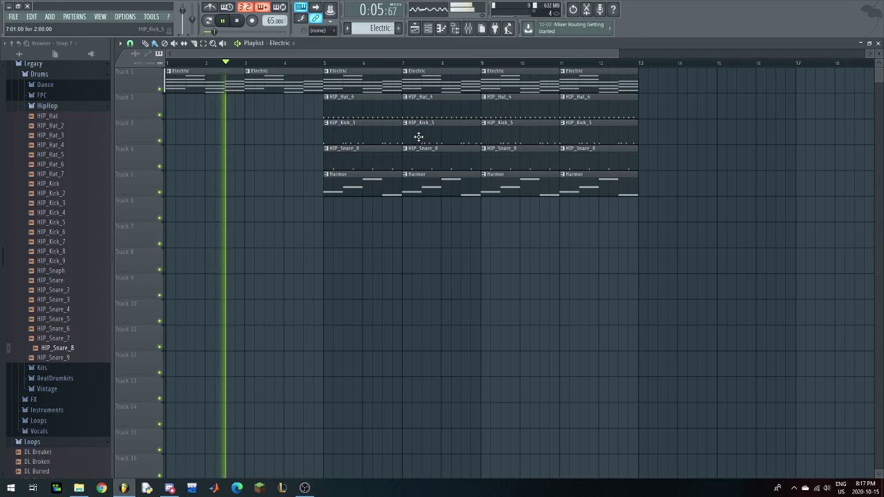
- Play the arrangement from bar 5, where the drums and bass enter
left_click(324, 63)
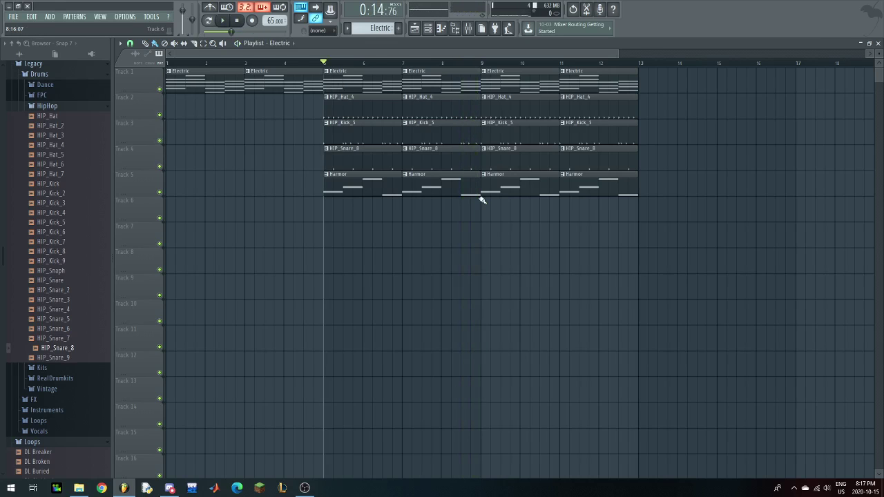
scroll(482, 201, "down", 3)
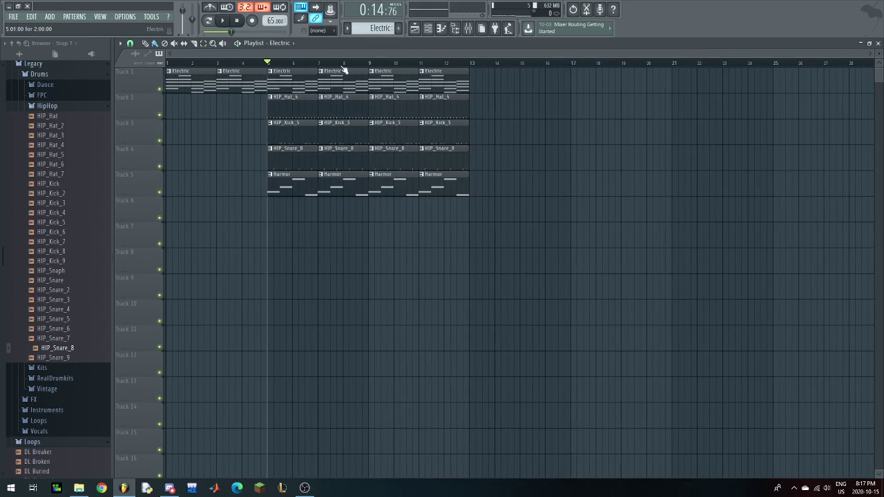
- Add a second Harmor channel to the channel rack and load the Harmor Pluck preset
left_click(429, 30)
left_click(429, 30)
left_click(429, 30)
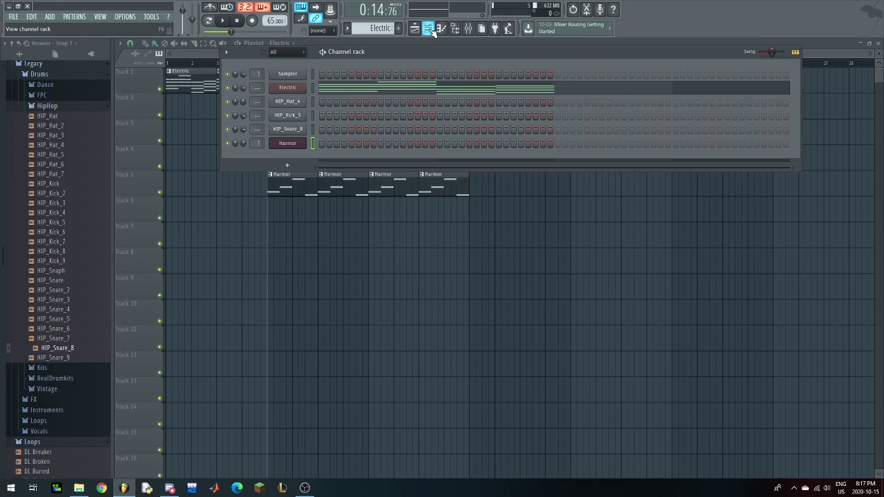
left_click(289, 167)
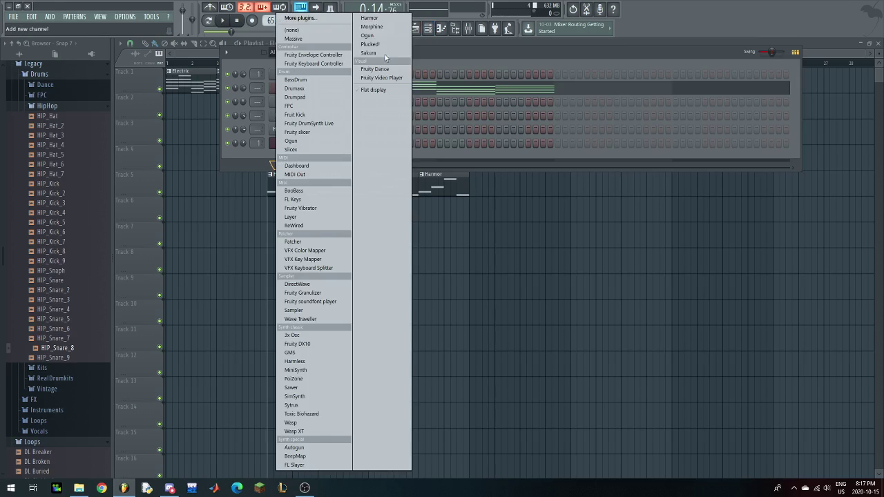
left_click(371, 17)
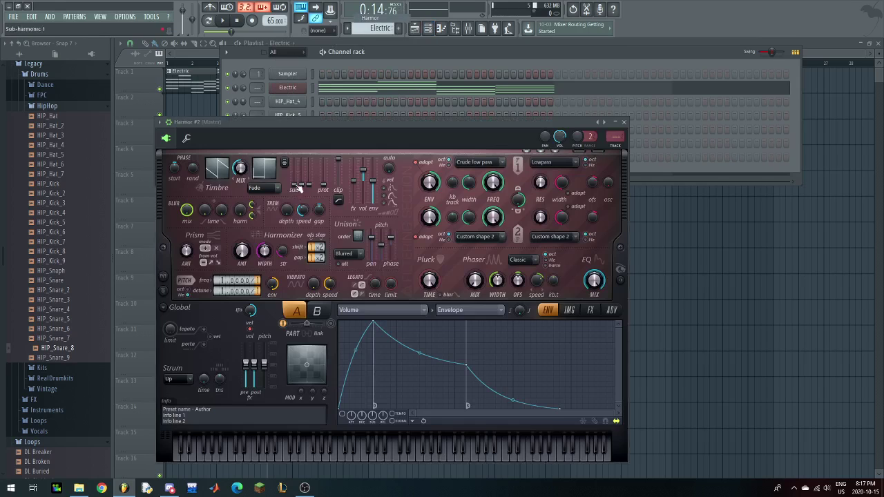
left_click(159, 124)
mouse_move(172, 150)
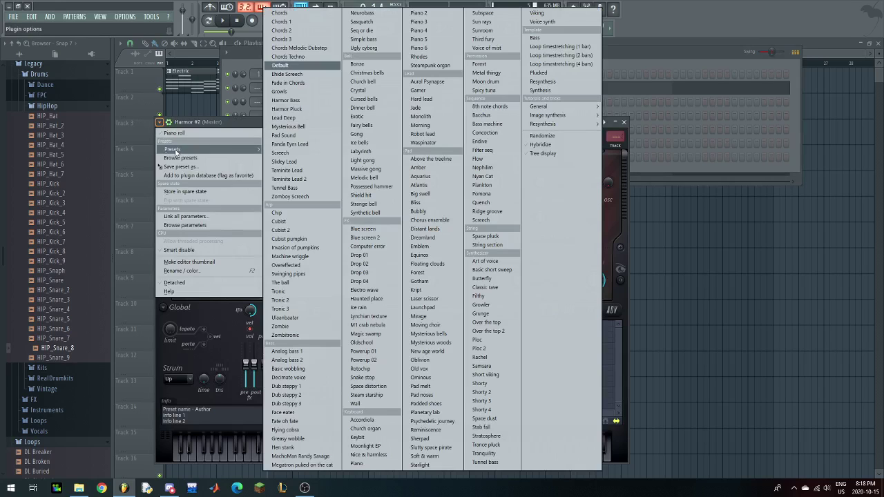
left_click(296, 111)
- Move the Harmor Pluck window aside so the channel names in the channel rack stay uncovered
left_click_drag(360, 122, 478, 120)
left_click_drag(344, 107, 435, 115)
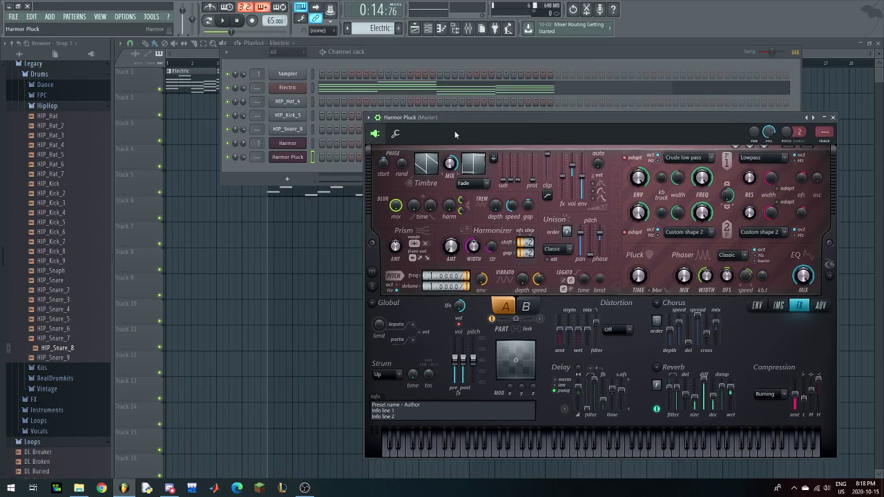
left_click(376, 118)
left_click(450, 123)
left_click_drag(522, 121, 499, 121)
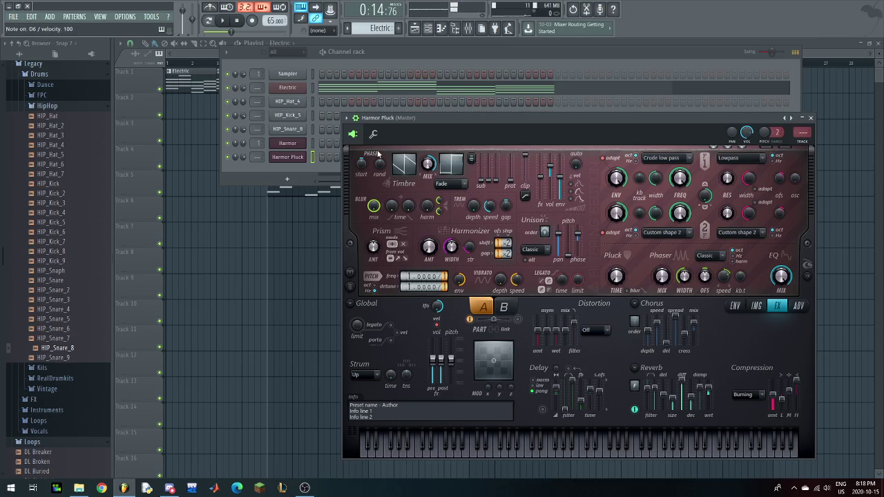
- Open the Harmor Pluck piano roll and place a D#6 note at the start of bar 1, shortened to one step
right_click(304, 156)
left_click(325, 160)
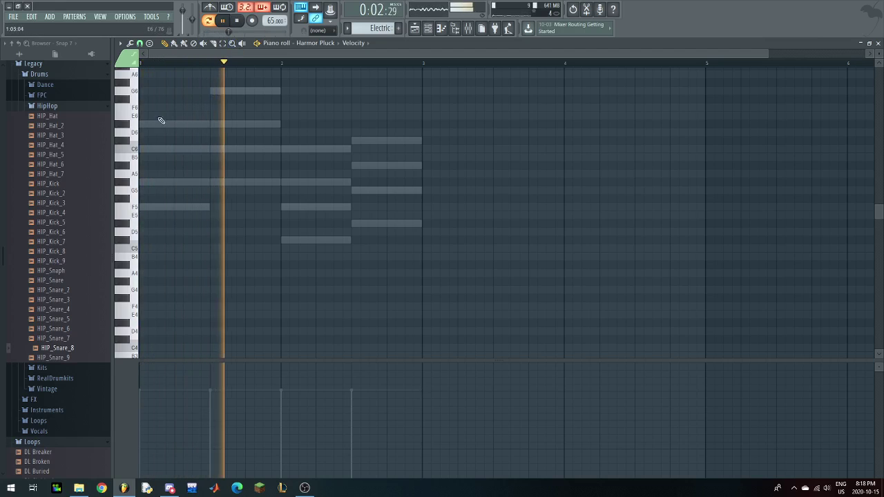
scroll(160, 120, "up", 3)
left_click(145, 173)
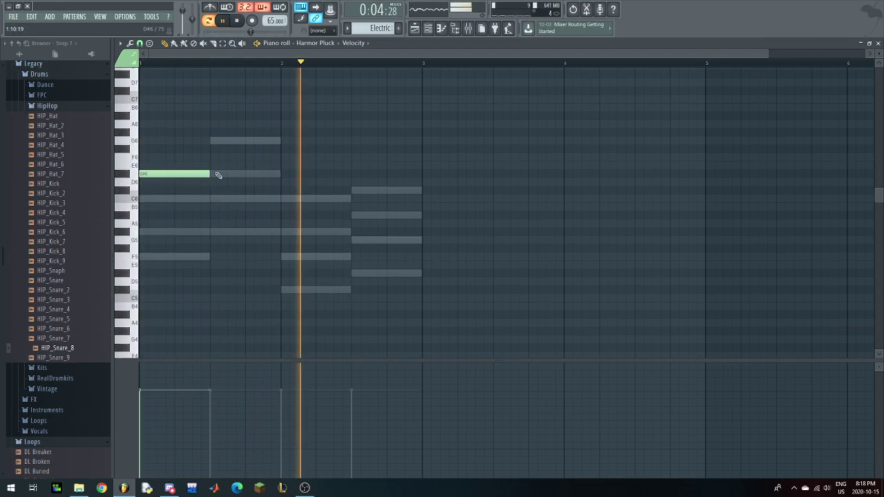
left_click_drag(217, 174, 145, 174)
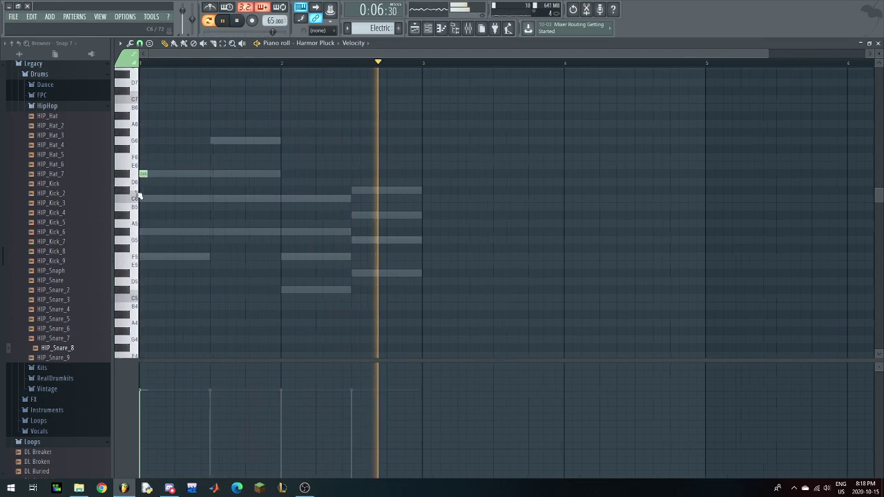
- Add one-step notes C6, G6 and D#6 at steps 5, 12 and 15 of bar 1, and C6 at the start of bar 2
scroll(138, 195, "up", 2)
left_click(201, 199)
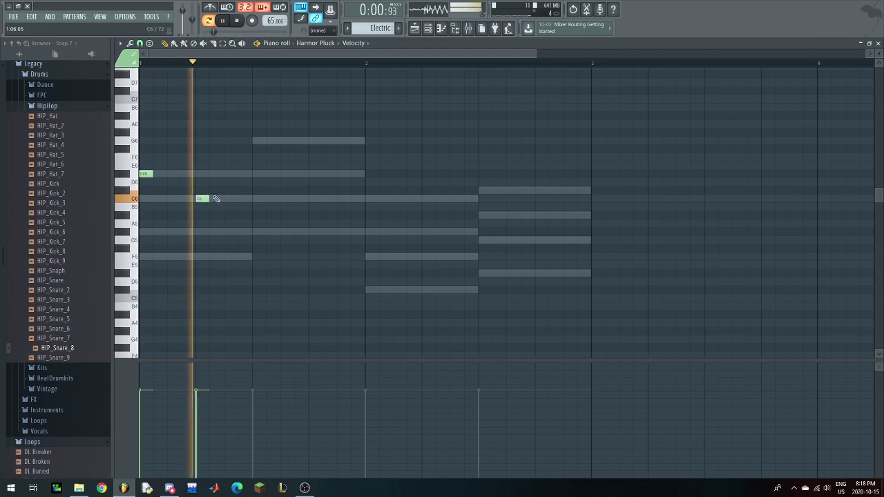
left_click(299, 141)
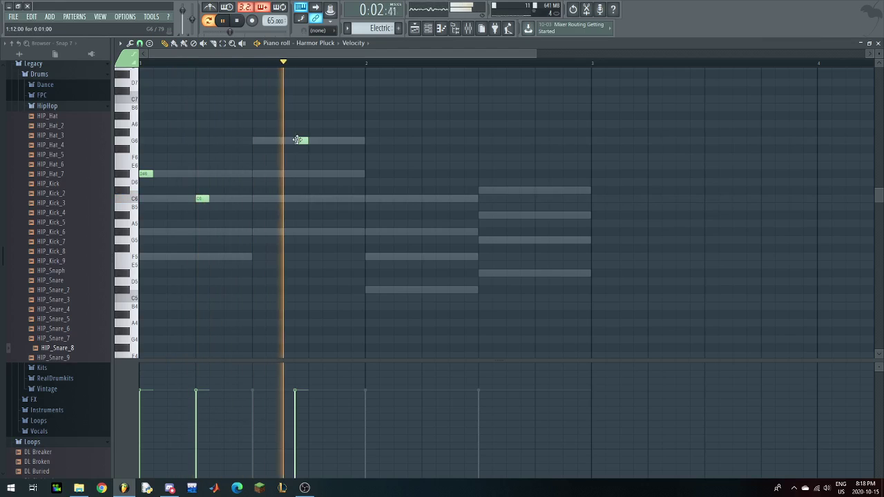
left_click(341, 173)
left_click(370, 199)
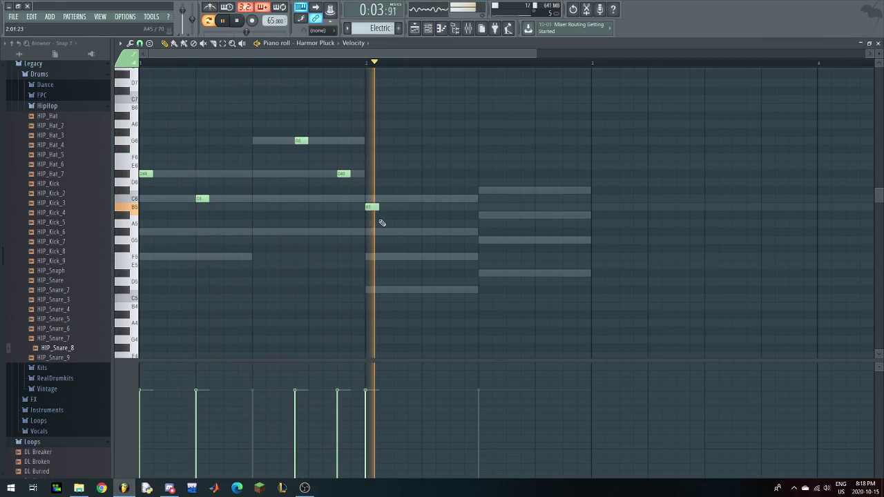
- Add one-step notes F5, G#5 and A#5 at steps 4, 7 and 9 of bar 2
left_click(426, 256)
left_click_drag(426, 256, 413, 256)
left_click(456, 231)
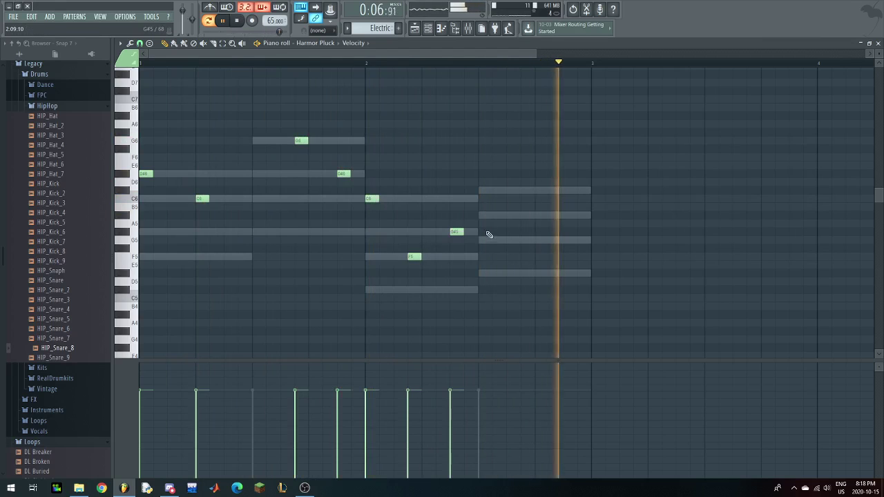
left_click(485, 216)
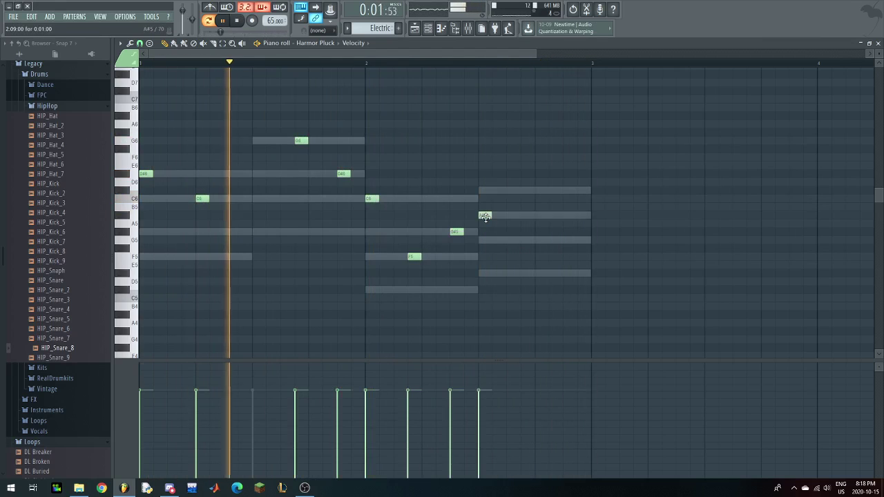
- Add one-step notes D#6 at step 10 of bar 1, and G5 and D#5 at steps 12 and 15 of bar 2
left_click(273, 174)
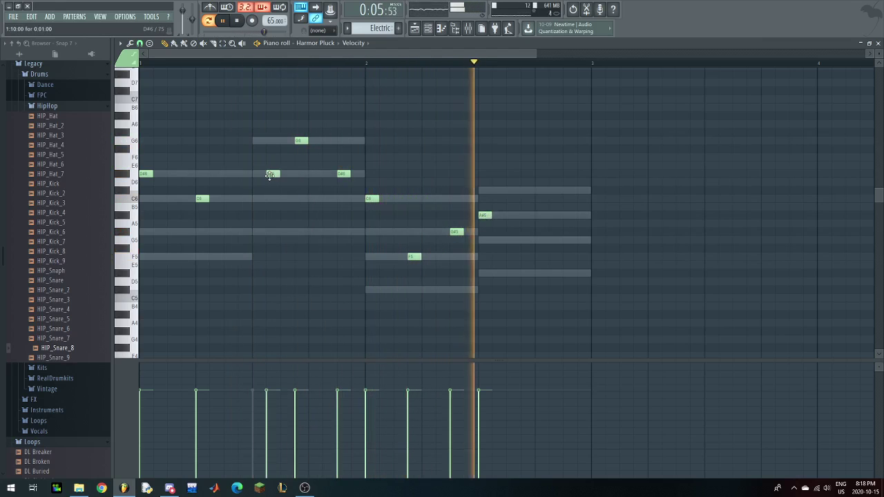
left_click(529, 241)
left_click(569, 273)
- Move the F5 note to step 5 of bar 2 and add a one-step G#5 at step 3
left_click_drag(414, 256, 428, 256)
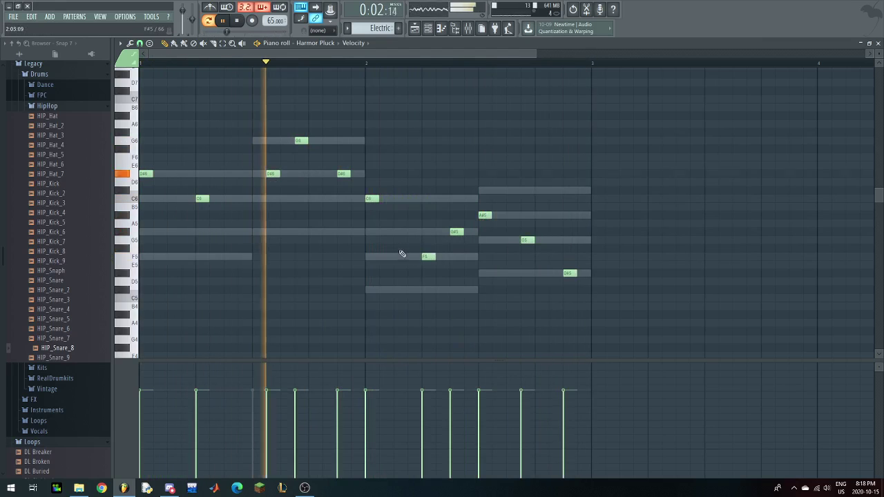
left_click(399, 231)
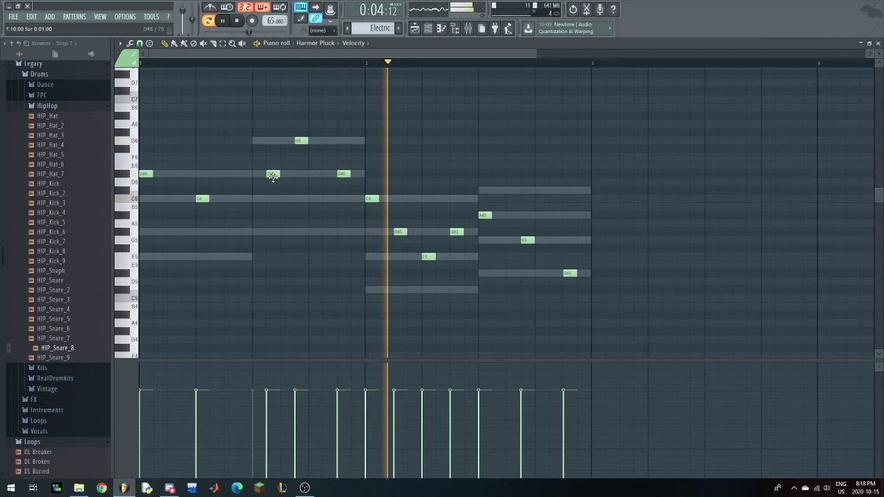
- In bar 1, move the middle D#6 to step 9, G6 to step 11, and C6 to step 7, lengthening the C6 to two steps
left_click_drag(273, 176, 259, 174)
left_click_drag(298, 141, 287, 140)
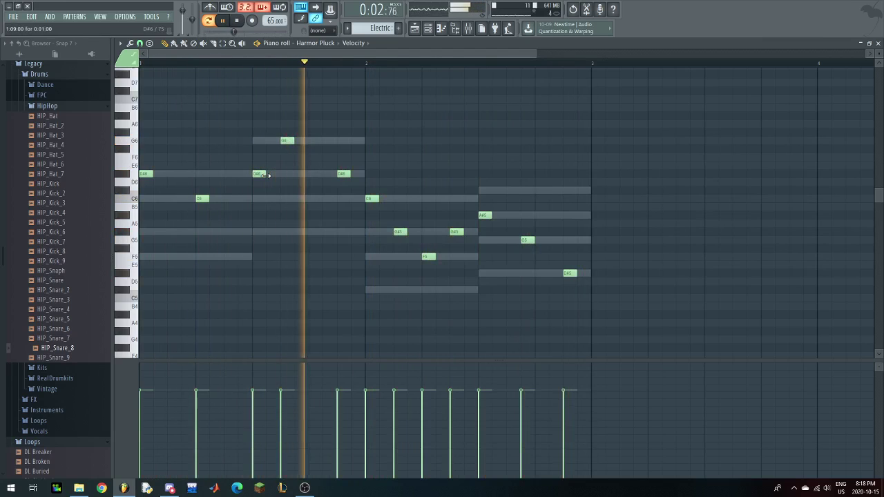
left_click_drag(203, 199, 252, 199)
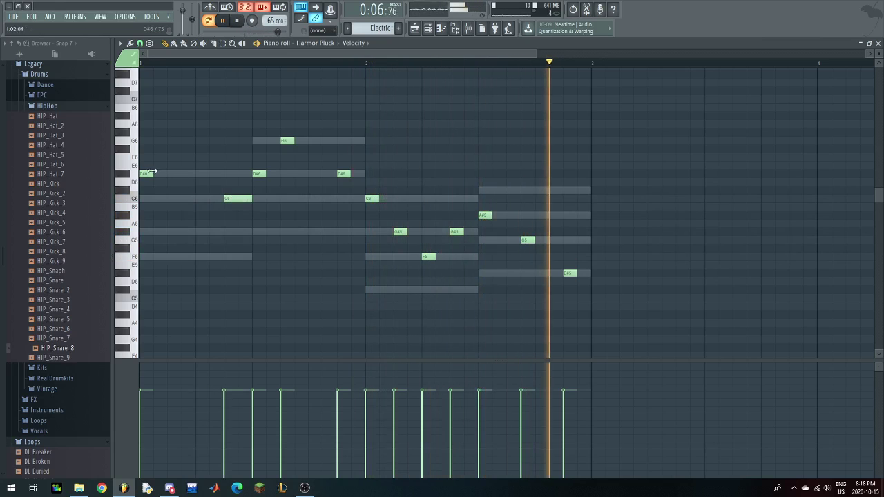
- In bar 1, lengthen both outer D#6 notes to two steps, replace the middle D#6 with a two-step G6, and add a two-step C6 at step 13
left_click_drag(152, 172, 166, 171)
right_click(258, 173)
left_click_drag(282, 141, 252, 141)
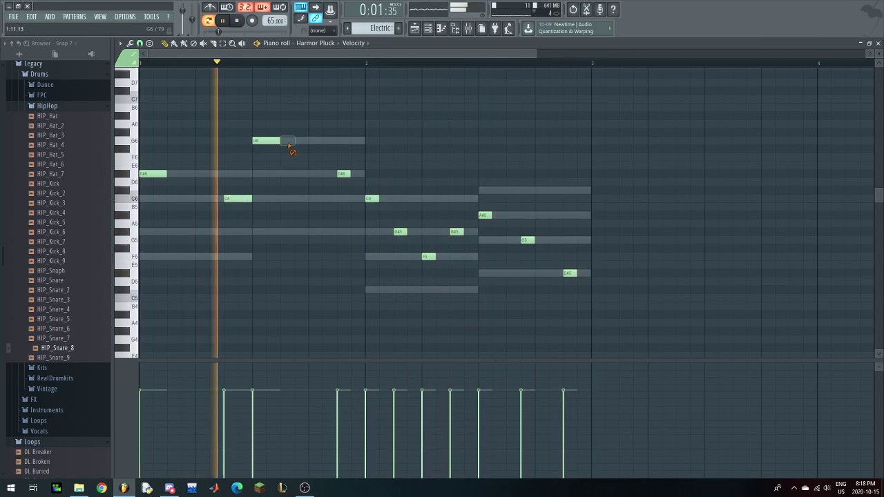
left_click(314, 199)
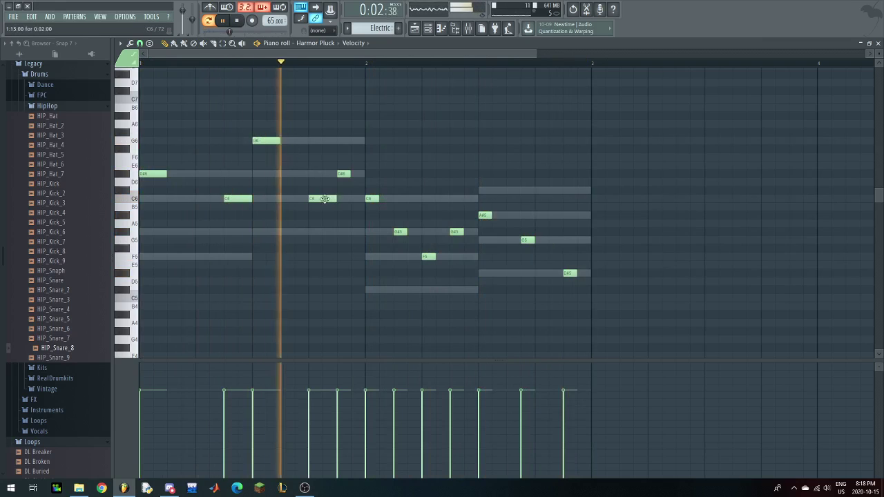
- Replace the bar 2 notes up to step 9 with two-step notes G#5 at step 1, F5 at step 7 and G5 at step 9
right_click(366, 199)
left_click(367, 231)
right_click(428, 257)
left_click(399, 290)
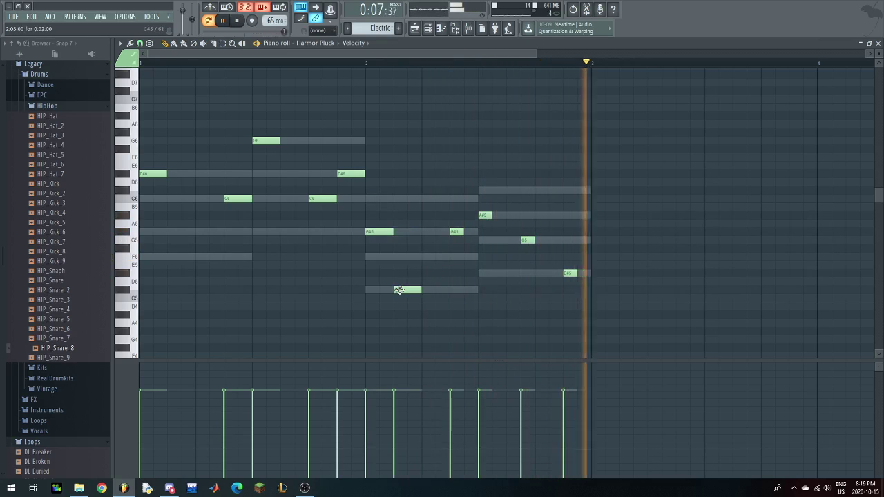
mouse_move(399, 290)
left_mouse_down()
mouse_move(470, 281)
mouse_move(471, 258)
left_mouse_up()
right_click(456, 231)
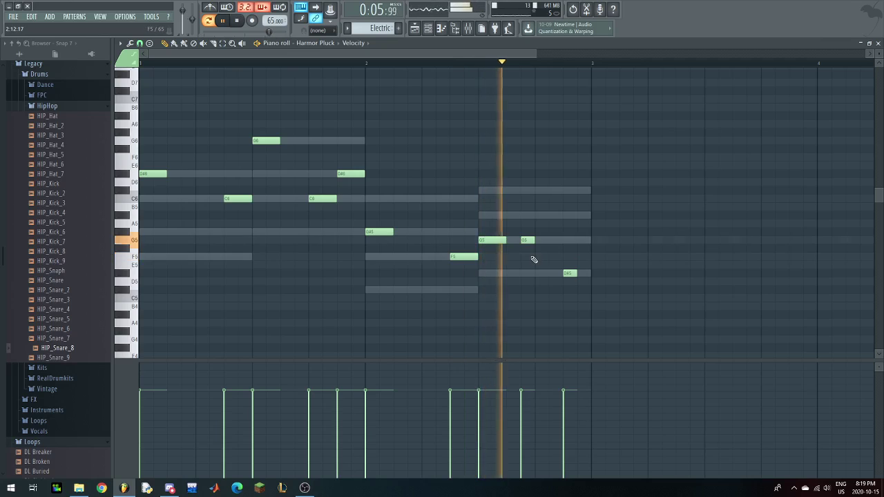
- End bar 2 with two-step notes A#5 at step 13 and G5 at step 15, replacing the one-step G5 and D#5, and stop playback
left_click(548, 190)
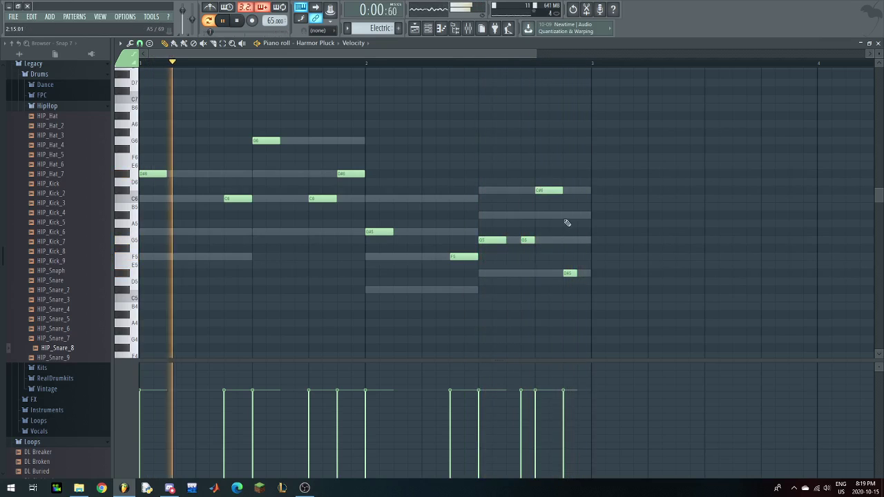
left_click(567, 215)
right_click(569, 273)
right_click(527, 239)
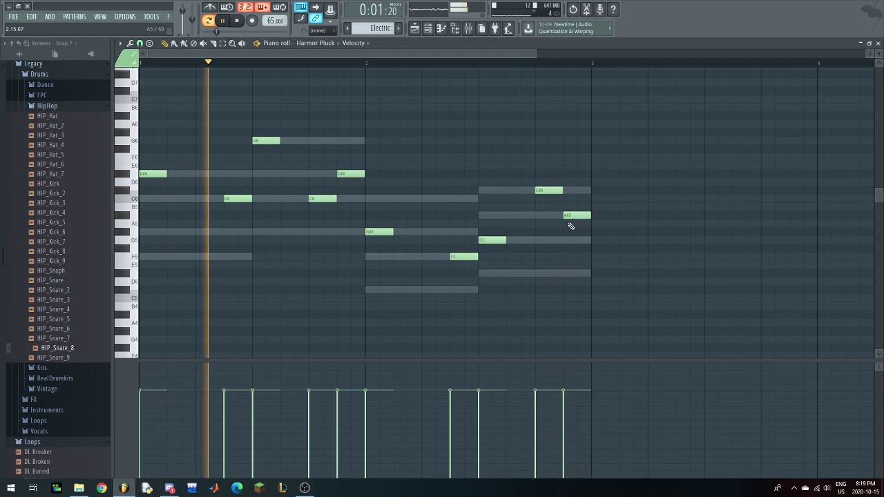
key("space")
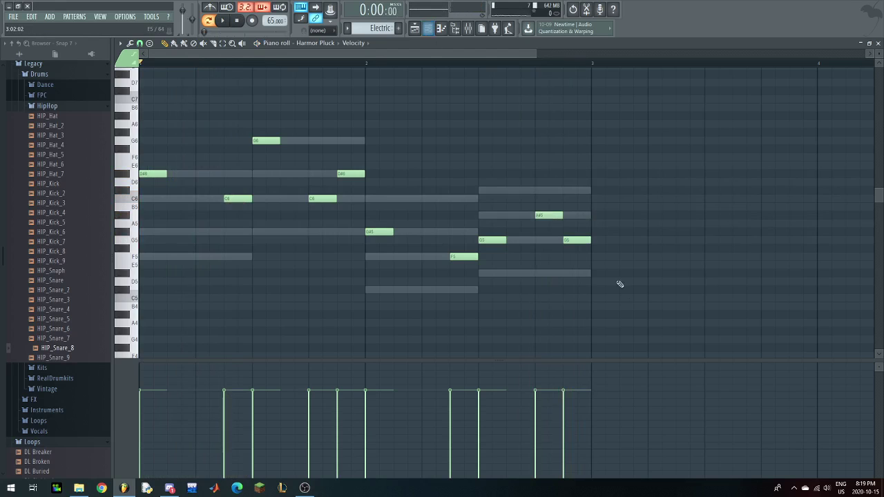
- Select and copy all the Harmor Pluck melody notes, and create a new empty pattern, Pattern 6
left_click_drag(619, 283, 141, 70)
left_click(427, 32)
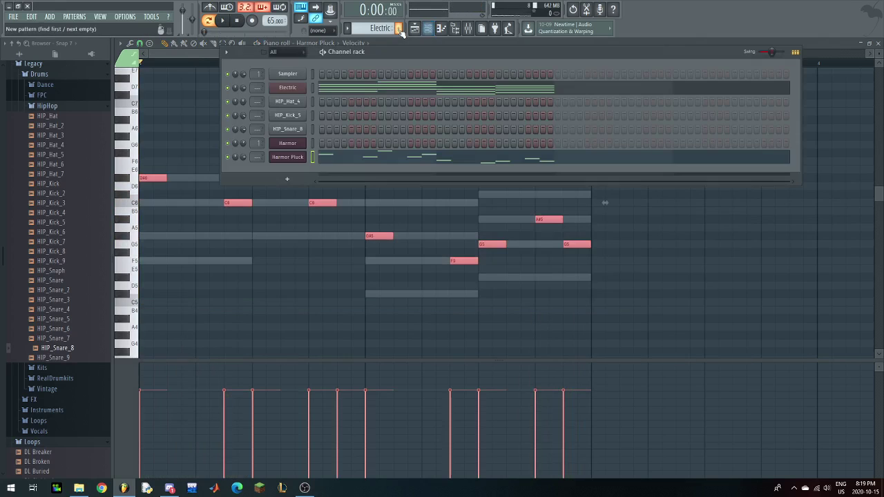
left_click(397, 29)
- Place Pattern 6 at bar 9 on Track 6 of the playlist and paste the copied melody into its Harmor Pluck channel
left_click(414, 28)
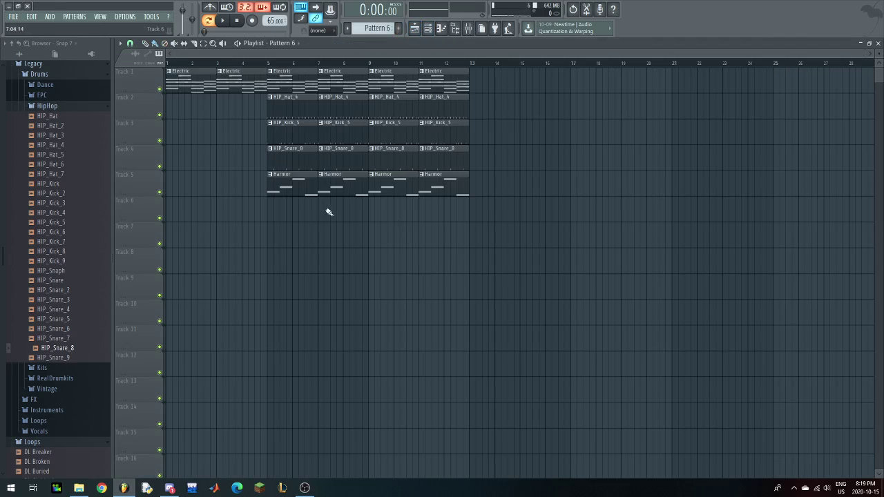
double_click(382, 210)
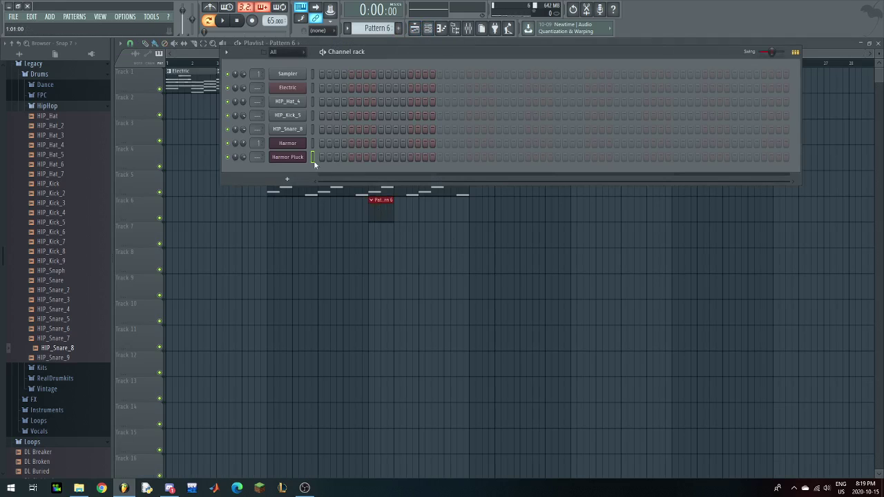
right_click(314, 158)
left_click(330, 156)
right_click(286, 157)
left_click(315, 166)
key("ctrl+v")
scroll(542, 339, "down", 2)
key("F5")
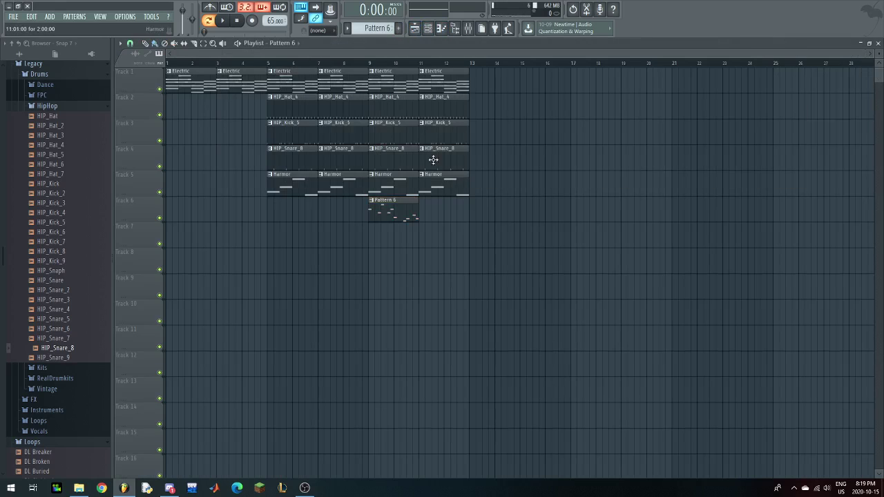
- Delete the original melody notes from the Harmor Pluck channel in the Electric pattern
key("F7")
key("F5")
key("F6")
key("F6")
key("F6")
key("F7")
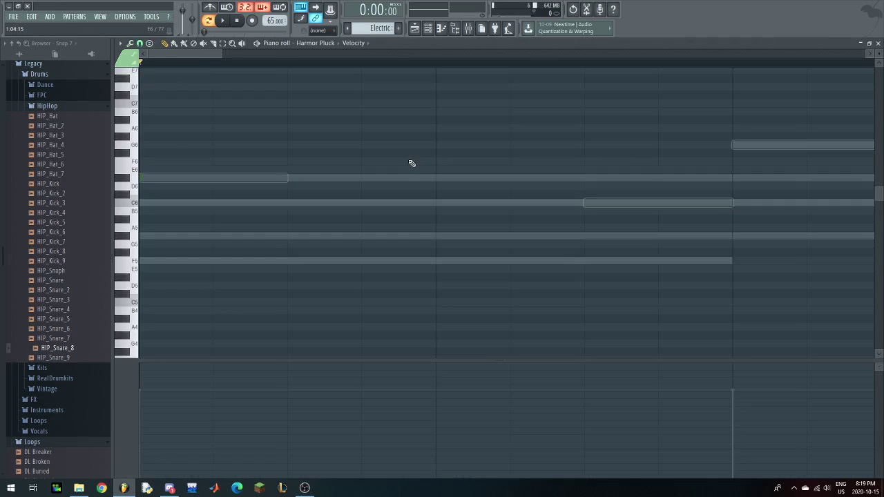
- Place a second Pattern 6 clip at bar 11 on Track 6 and play the arrangement from bar 9
key("F5")
left_click(424, 212)
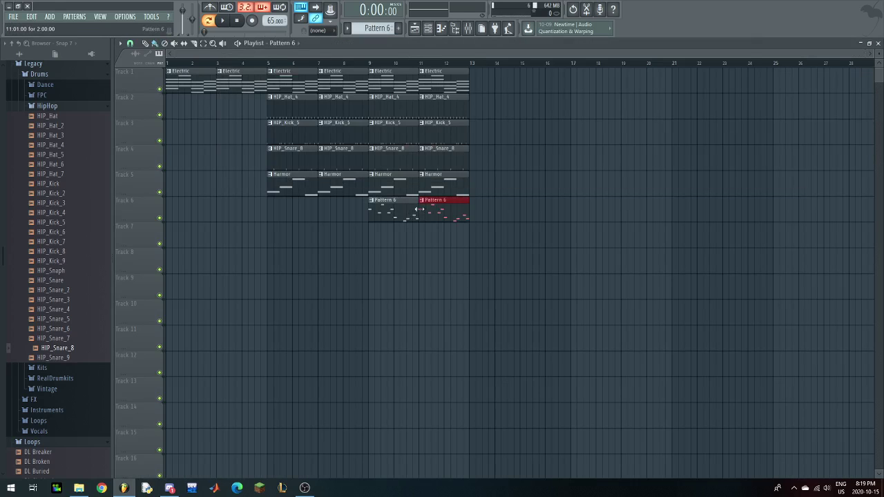
left_click(371, 69)
key("space")
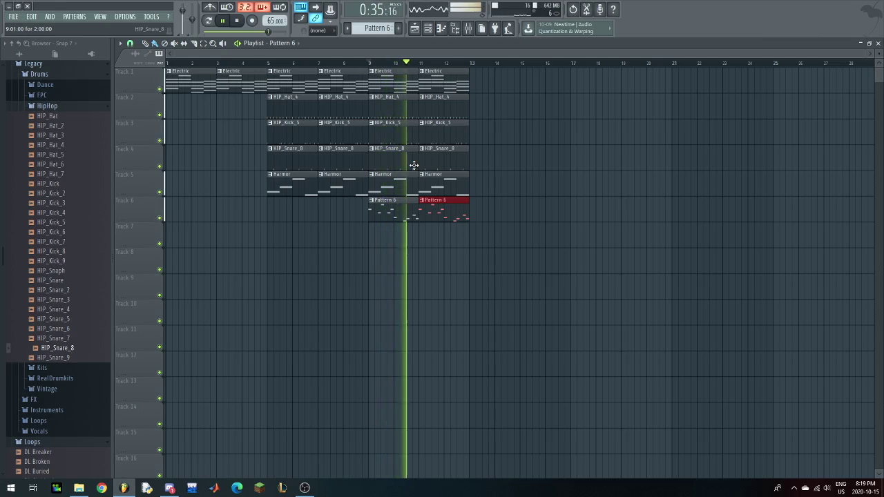
key("space")
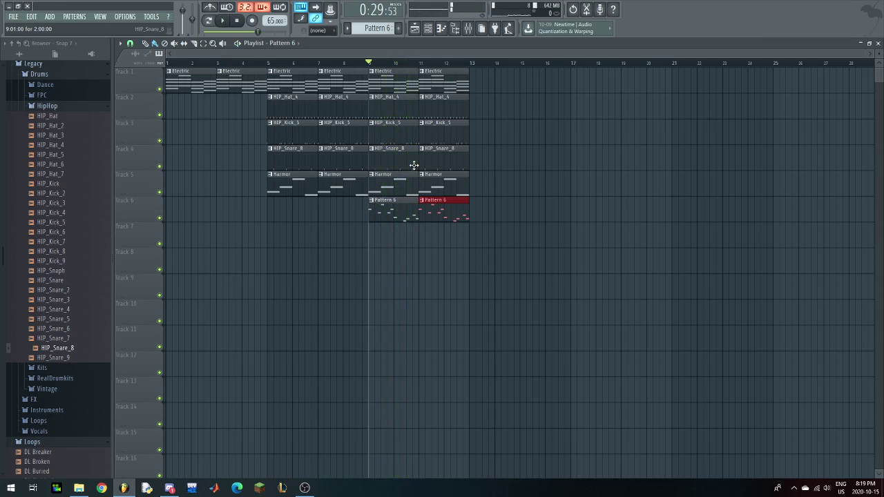
left_click(306, 488)
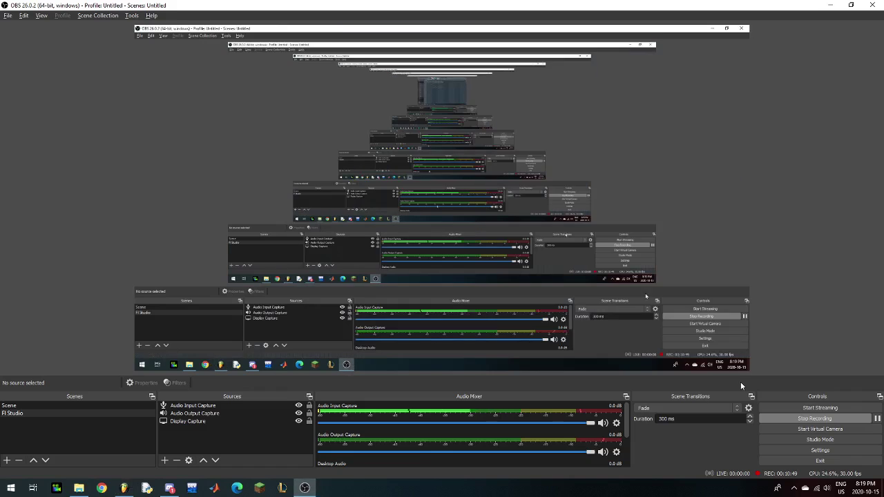